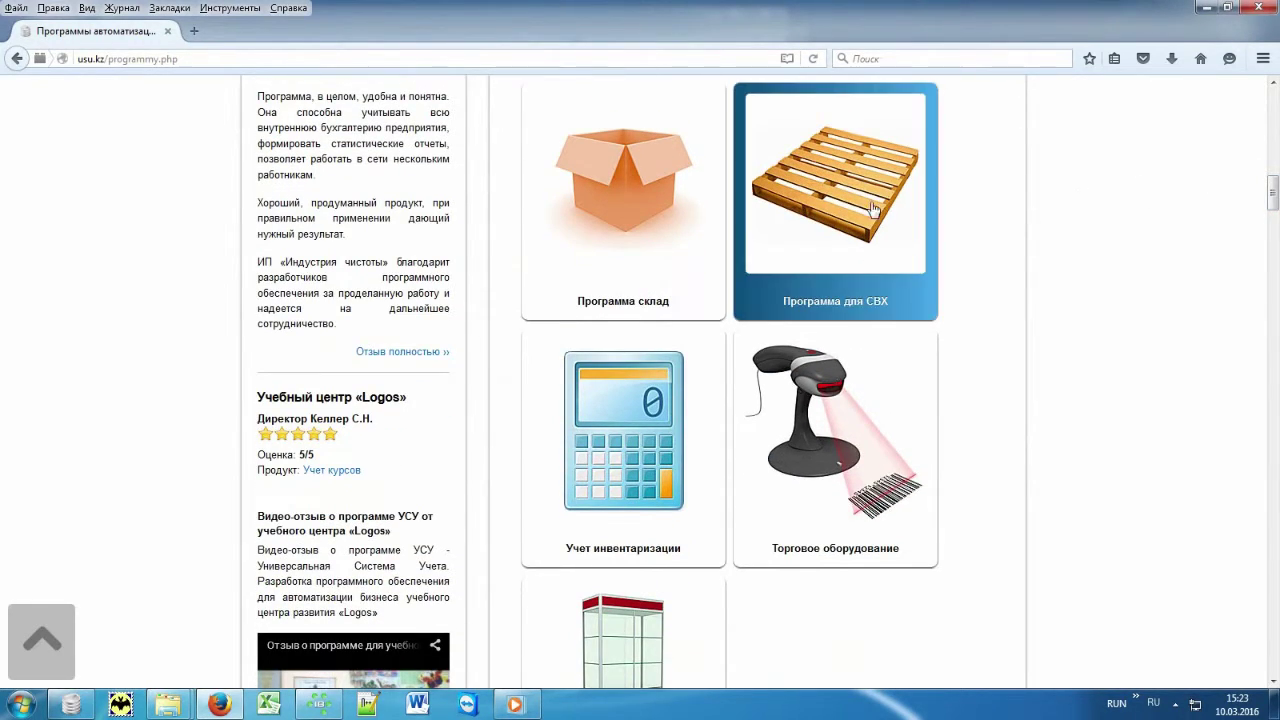
Open the website page of the product «Программа для СВХ».
left_click(814, 245)
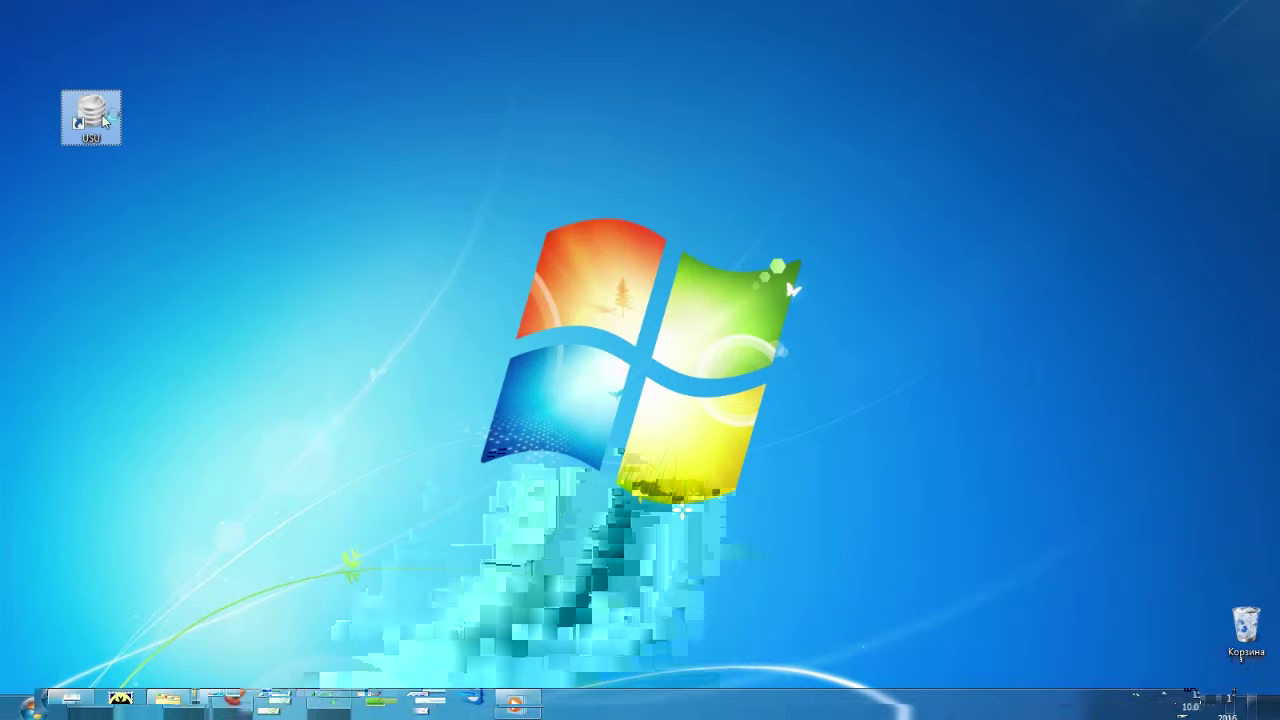
Launch the USU program from the desktop and log in with the role MAIN.
double_click(106, 120)
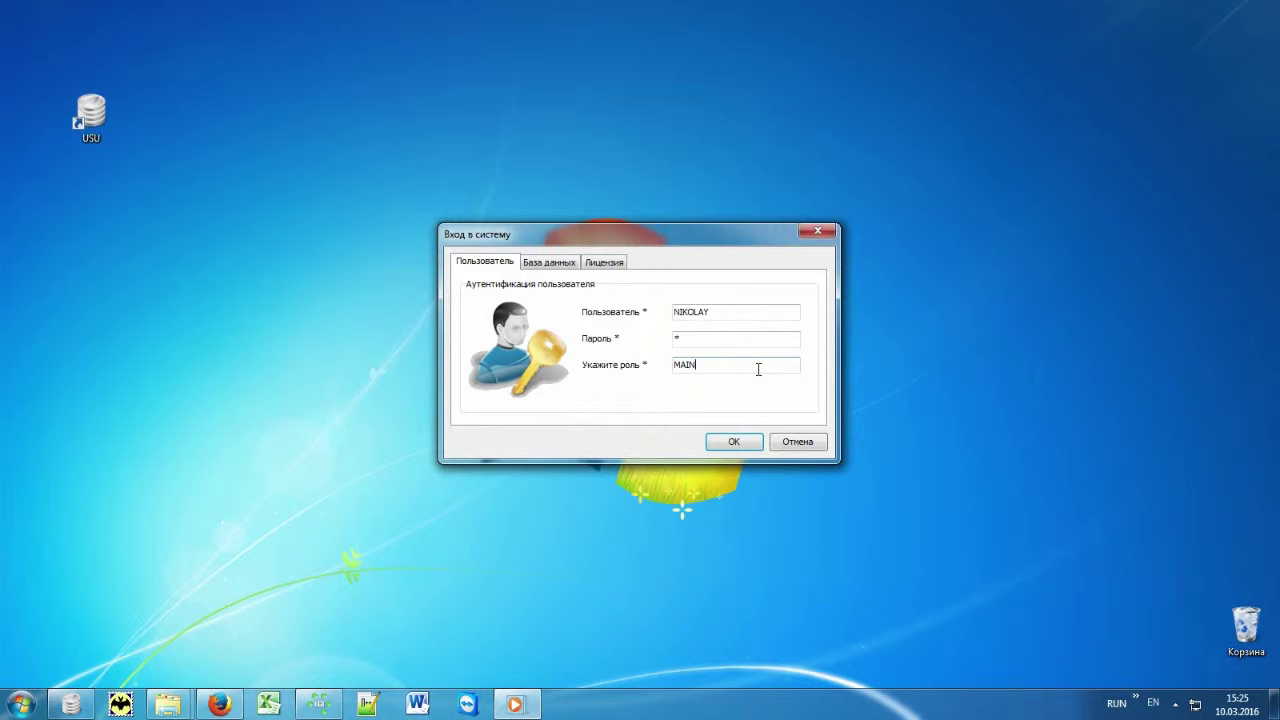
left_click(748, 444)
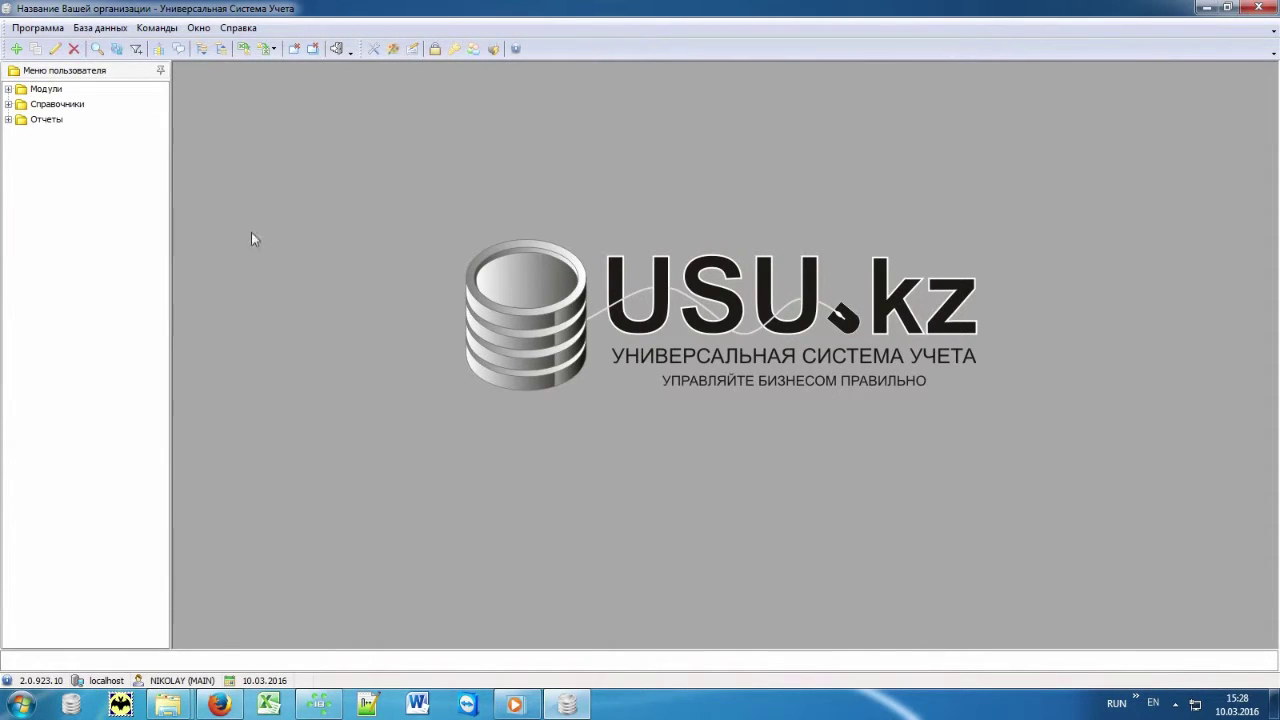
Open the Валюты directory under Справочники > Деньги and look over the neighbouring Способы оплаты and Финансовые статьи entries.
double_click(76, 105)
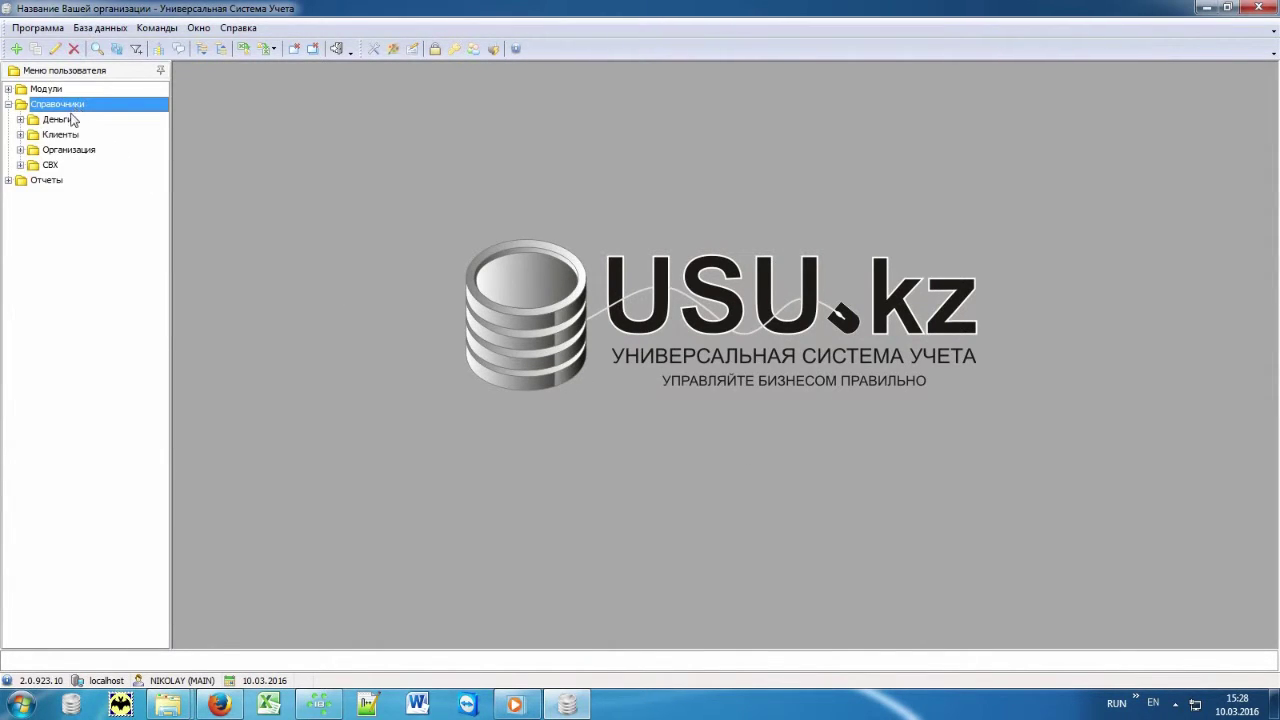
double_click(72, 120)
double_click(72, 134)
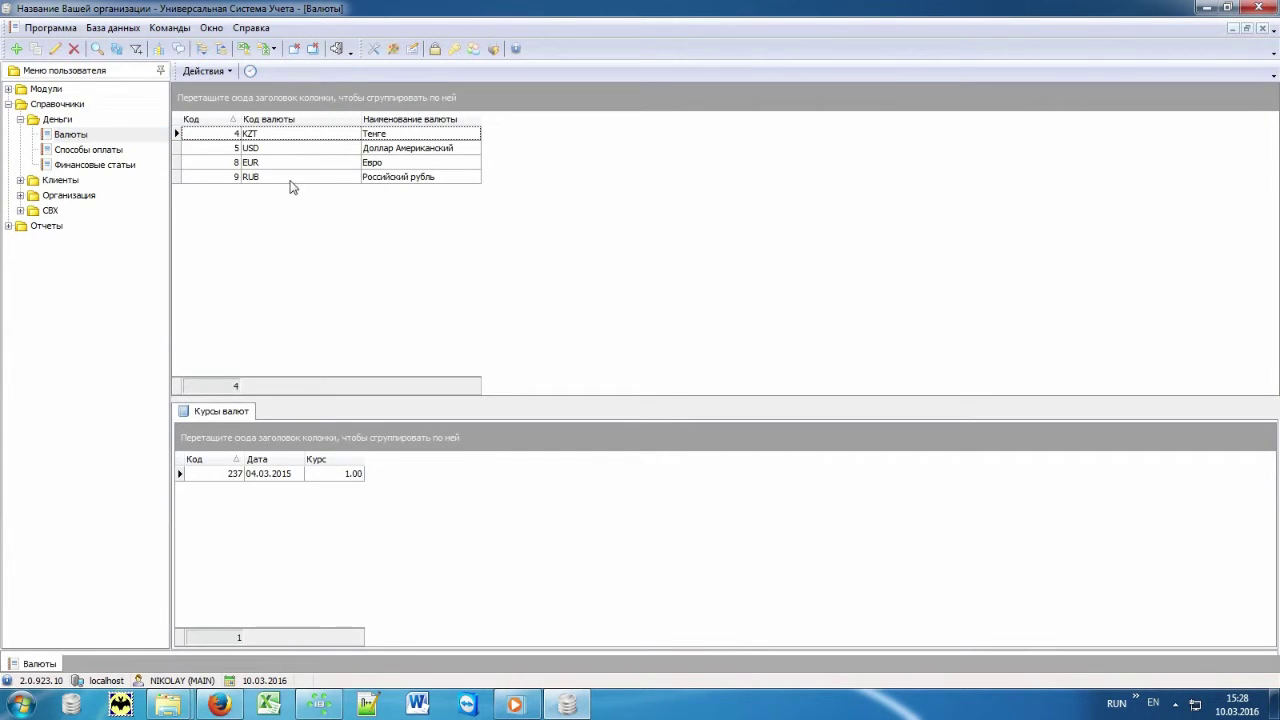
left_click(125, 150)
left_click(118, 166)
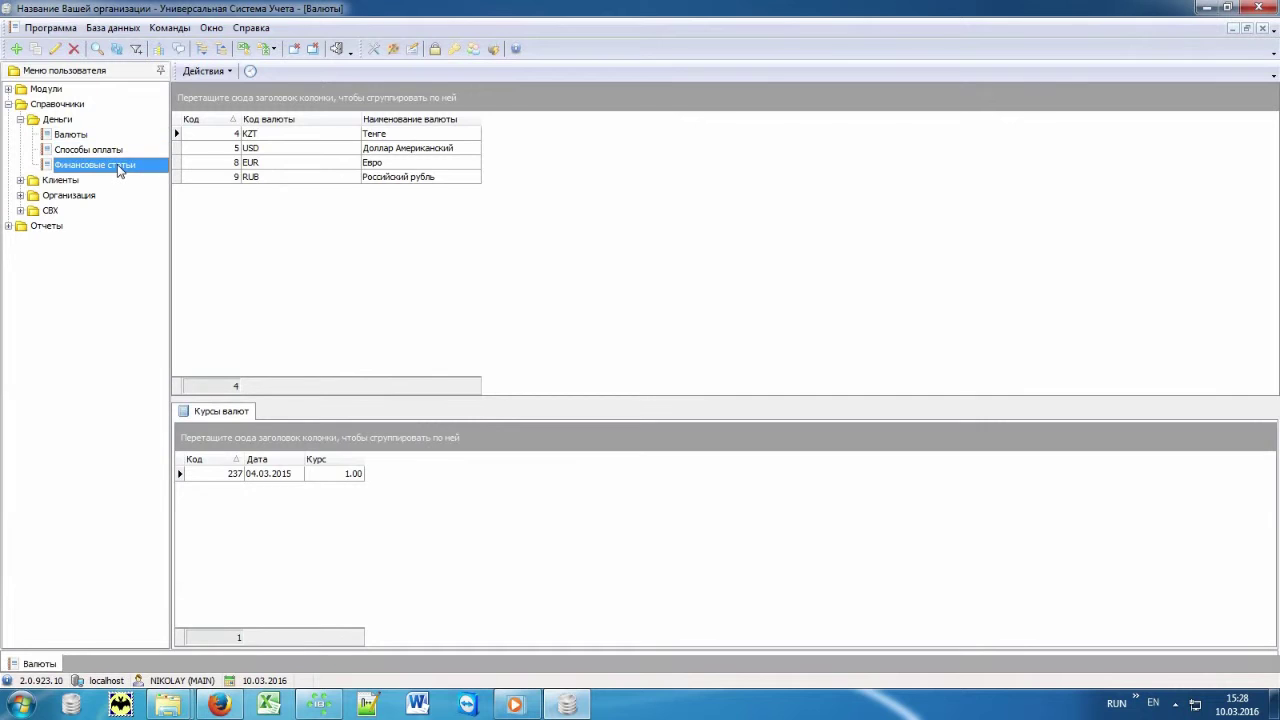
Review the Источник информации and Категории контрагентов directories in the Клиенты group.
left_click(20, 180)
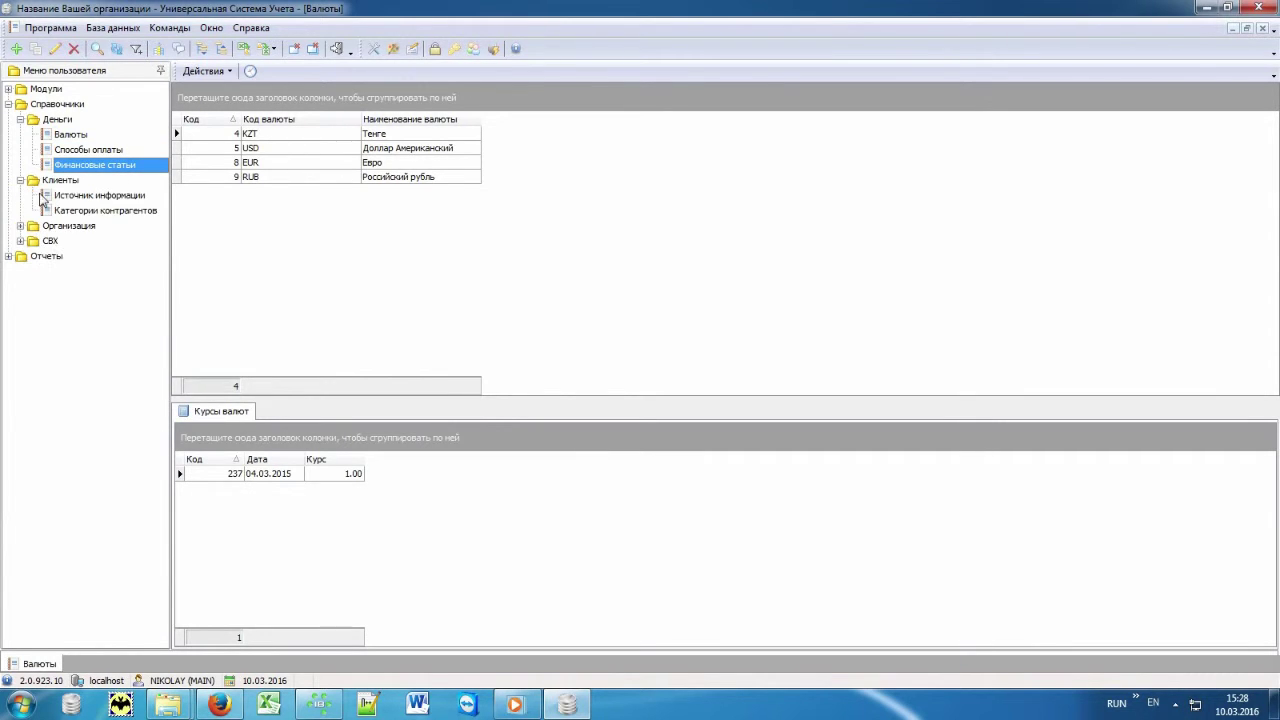
left_click(98, 197)
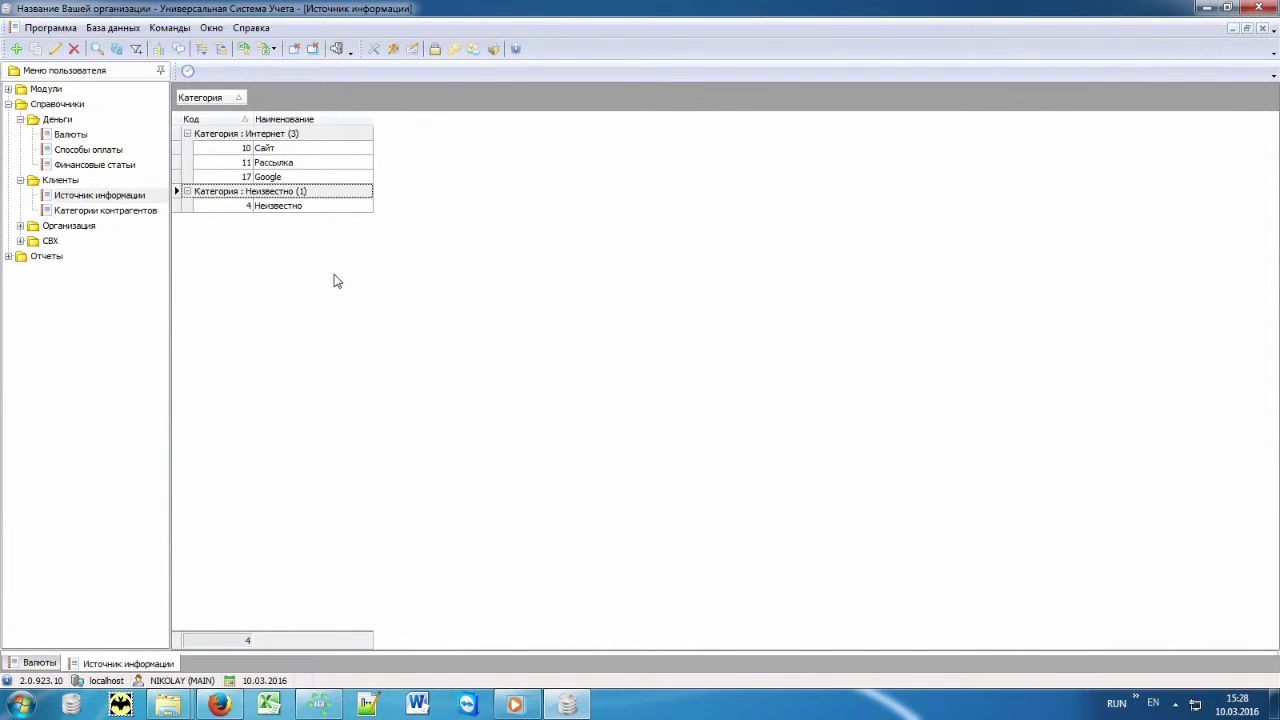
left_click(118, 210)
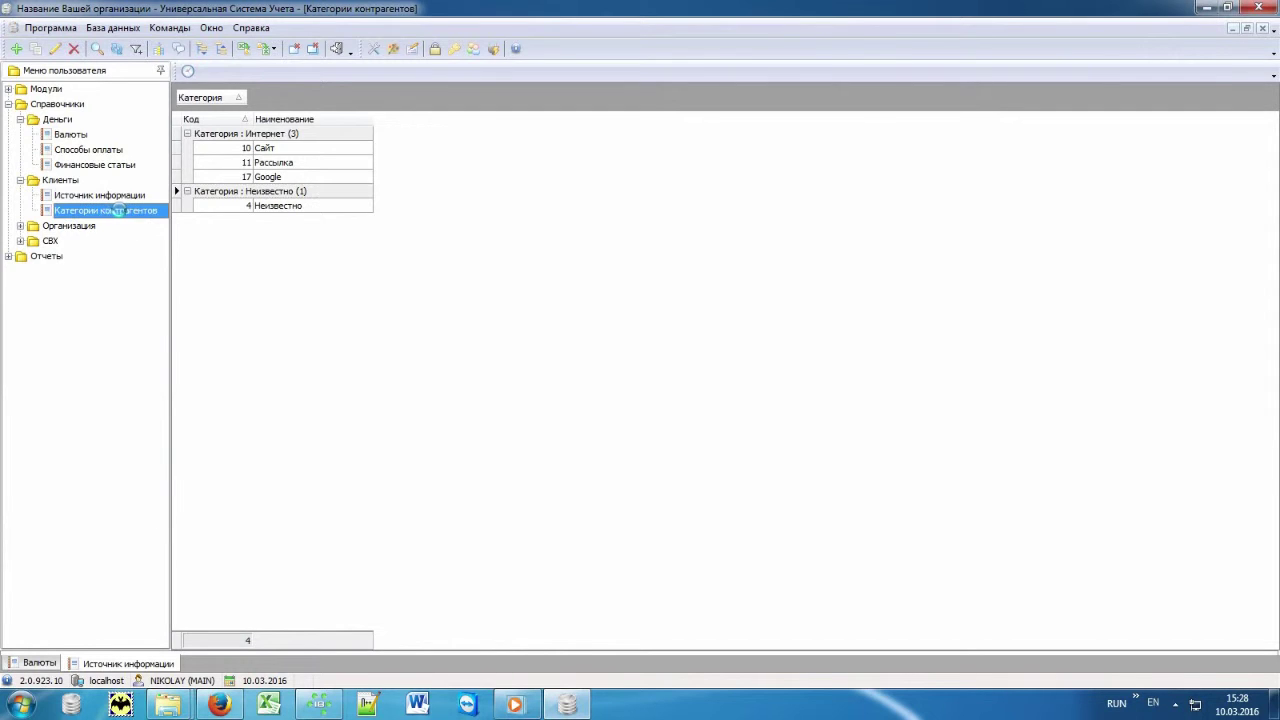
left_click(305, 167)
left_click(300, 178)
left_click(297, 193)
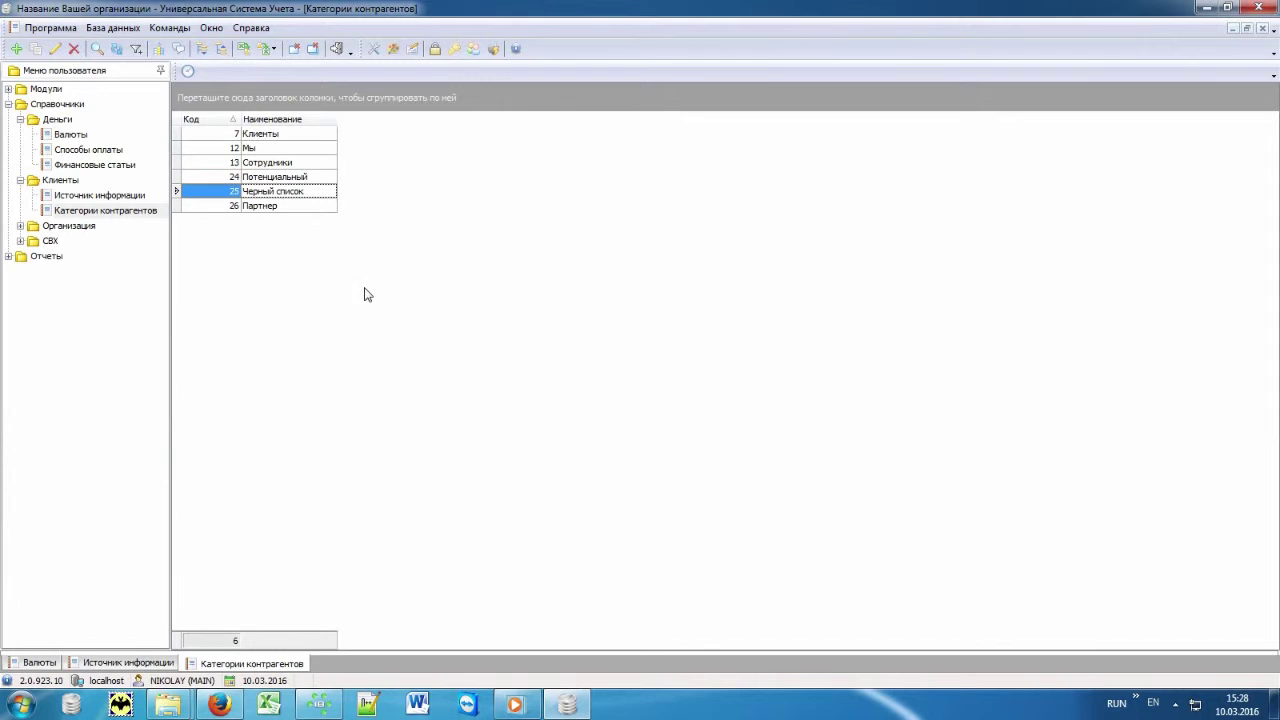
Open the Виды документов directory in the Организация group and look over the Компании, Отделения and Сотрудники entries.
left_click(20, 226)
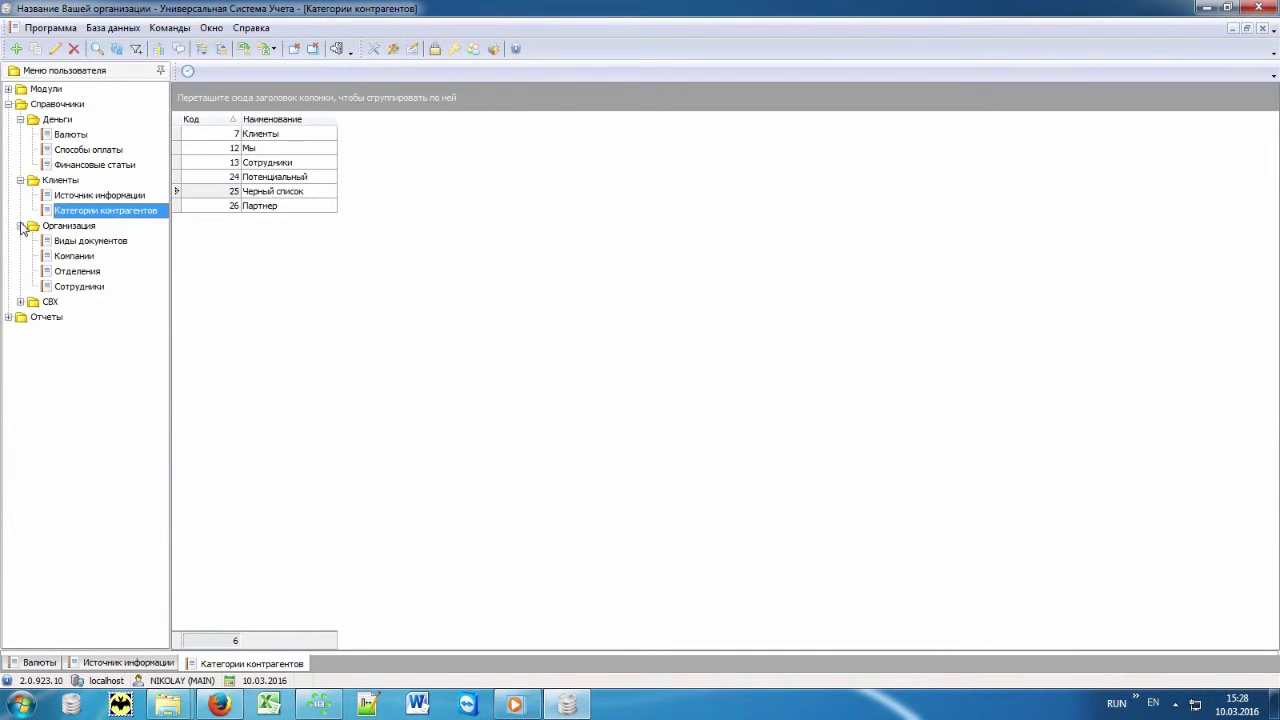
left_click(88, 241)
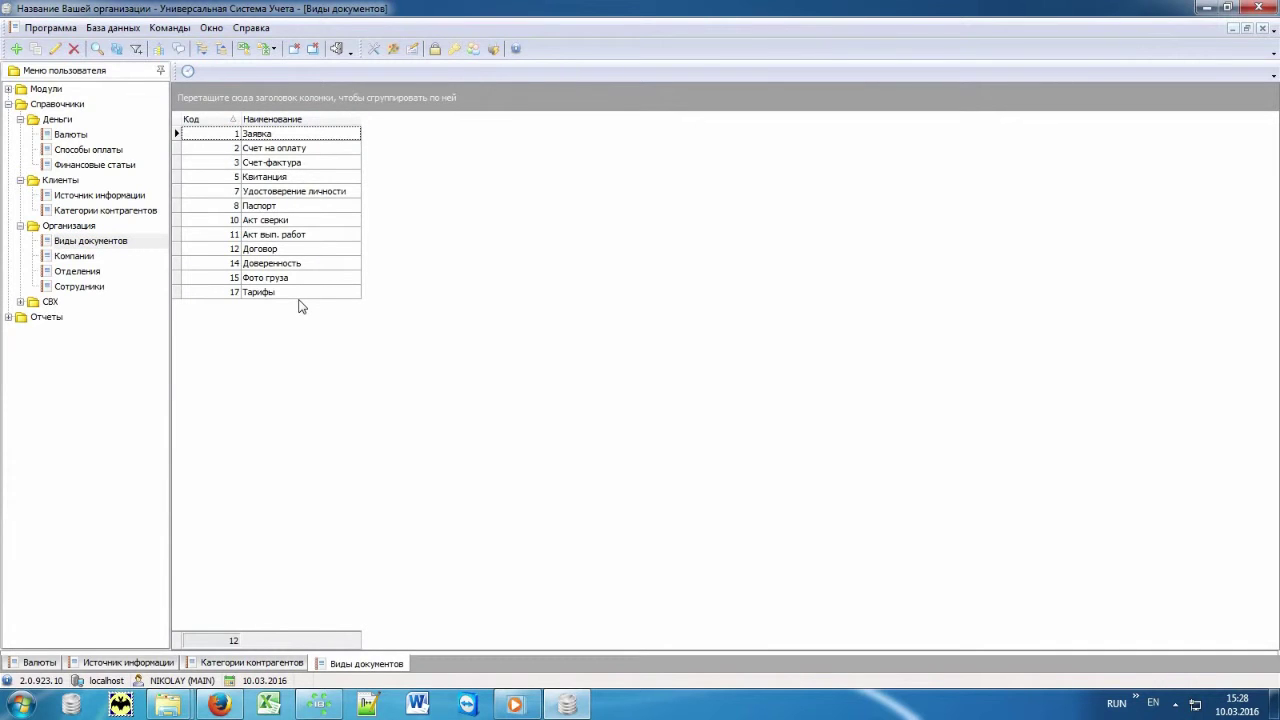
left_click(105, 257)
left_click(106, 276)
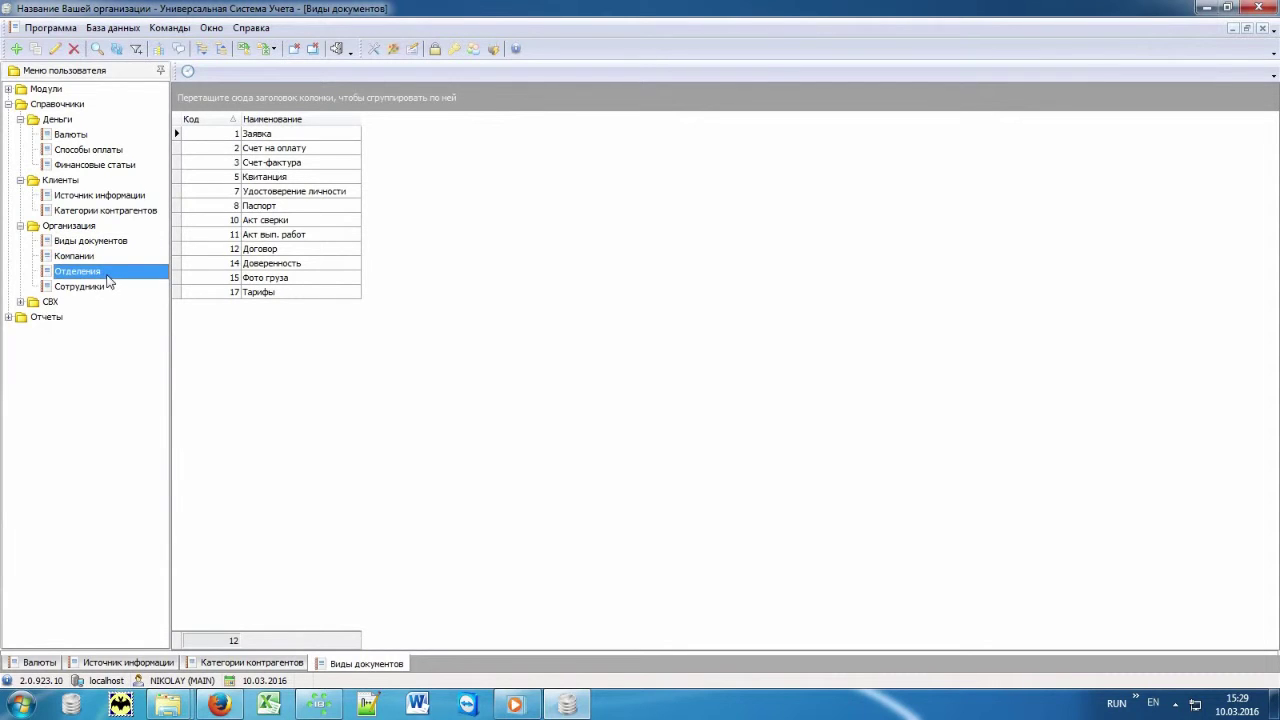
left_click(111, 289)
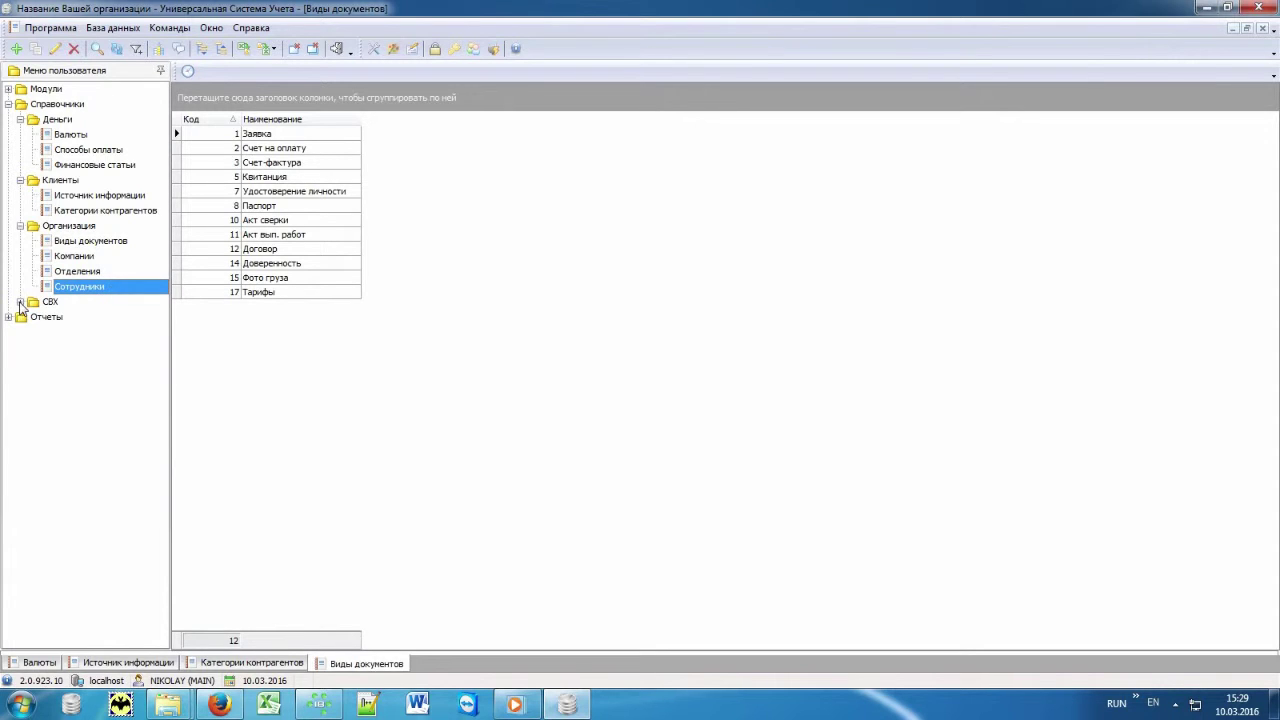
Open the Склады directory in the СВХ group and examine the entry Склад 1.
left_click(20, 303)
left_click(92, 335)
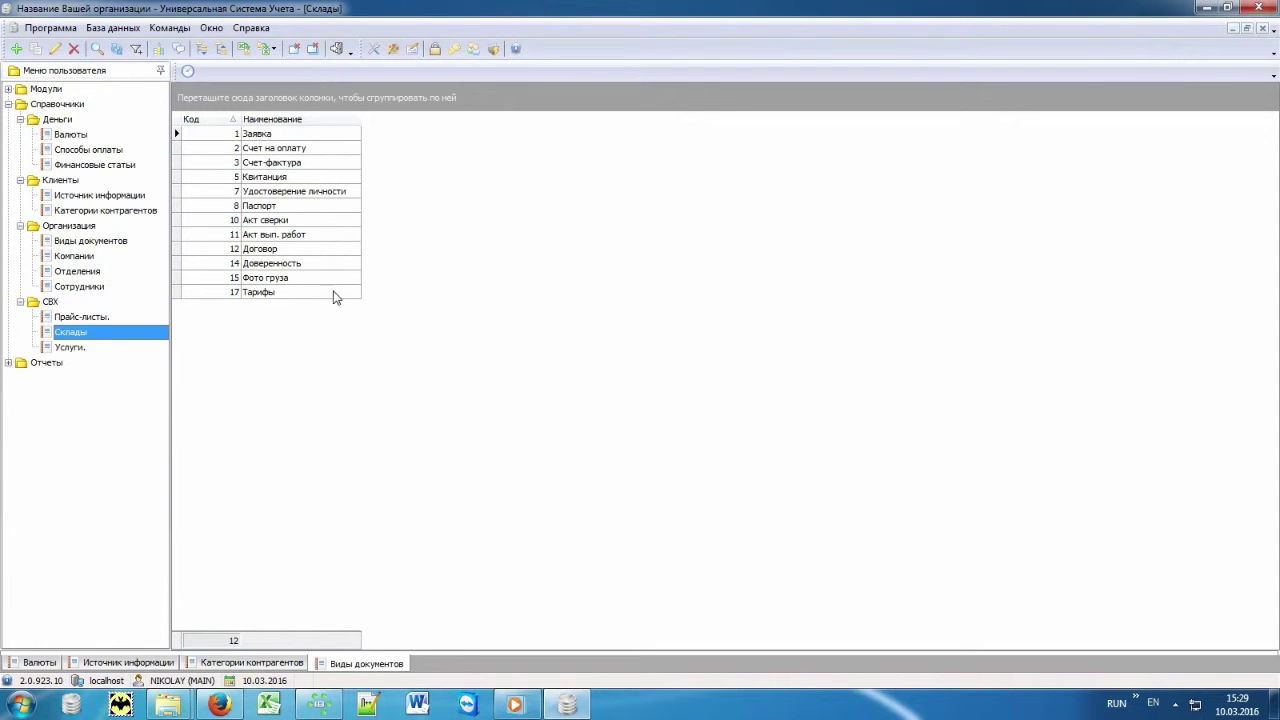
left_click(286, 145)
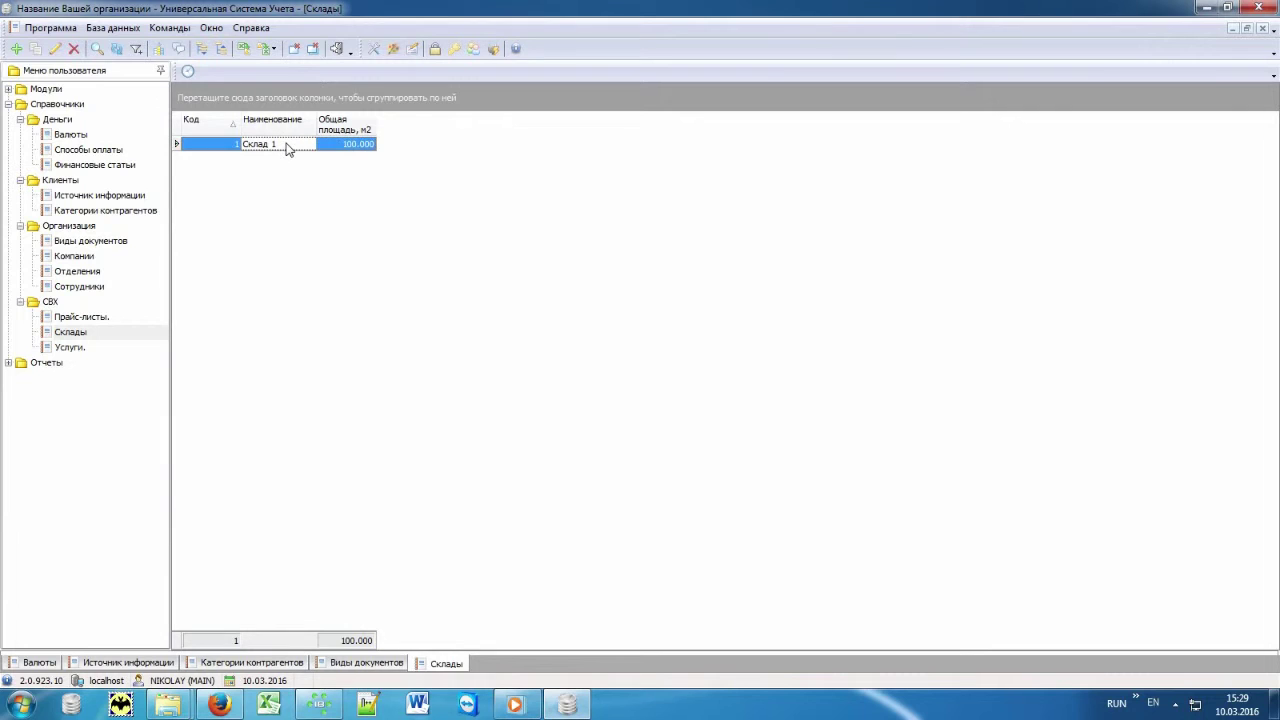
Open the Услуги directory and examine the storage and loader services with their units of measure.
left_click(106, 348)
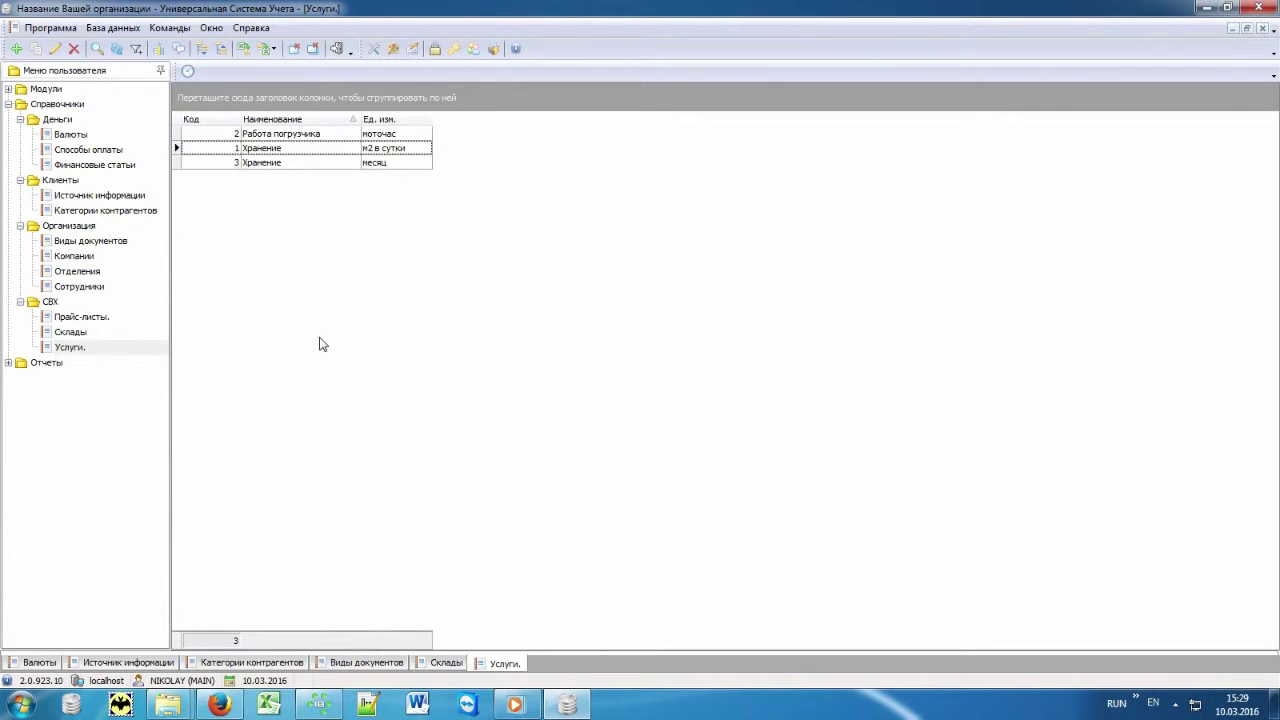
left_click(312, 152)
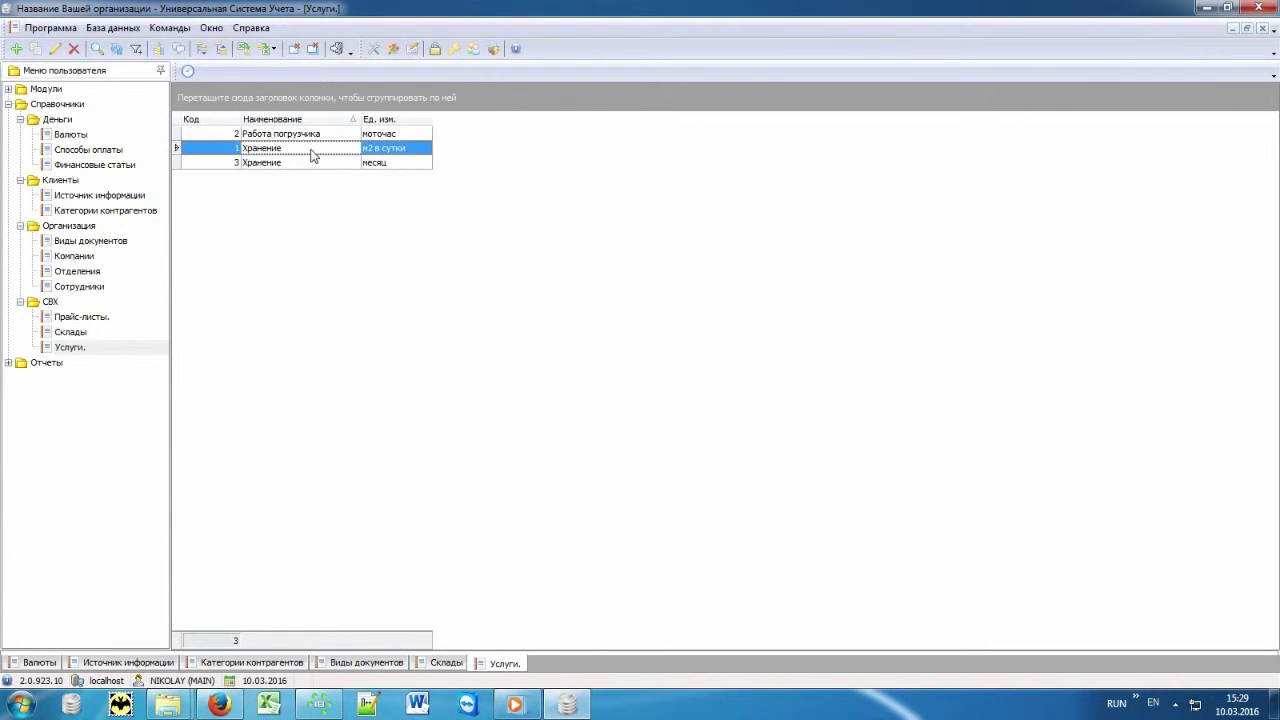
left_click(390, 165)
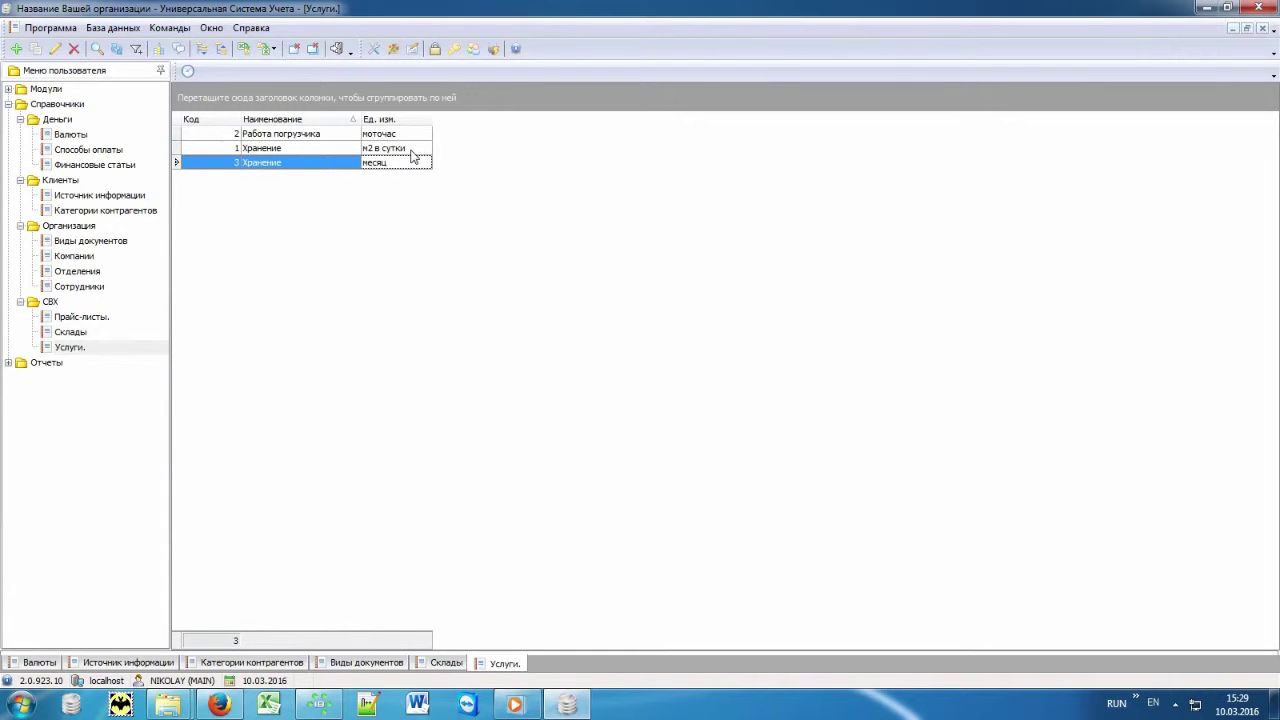
left_click(418, 153)
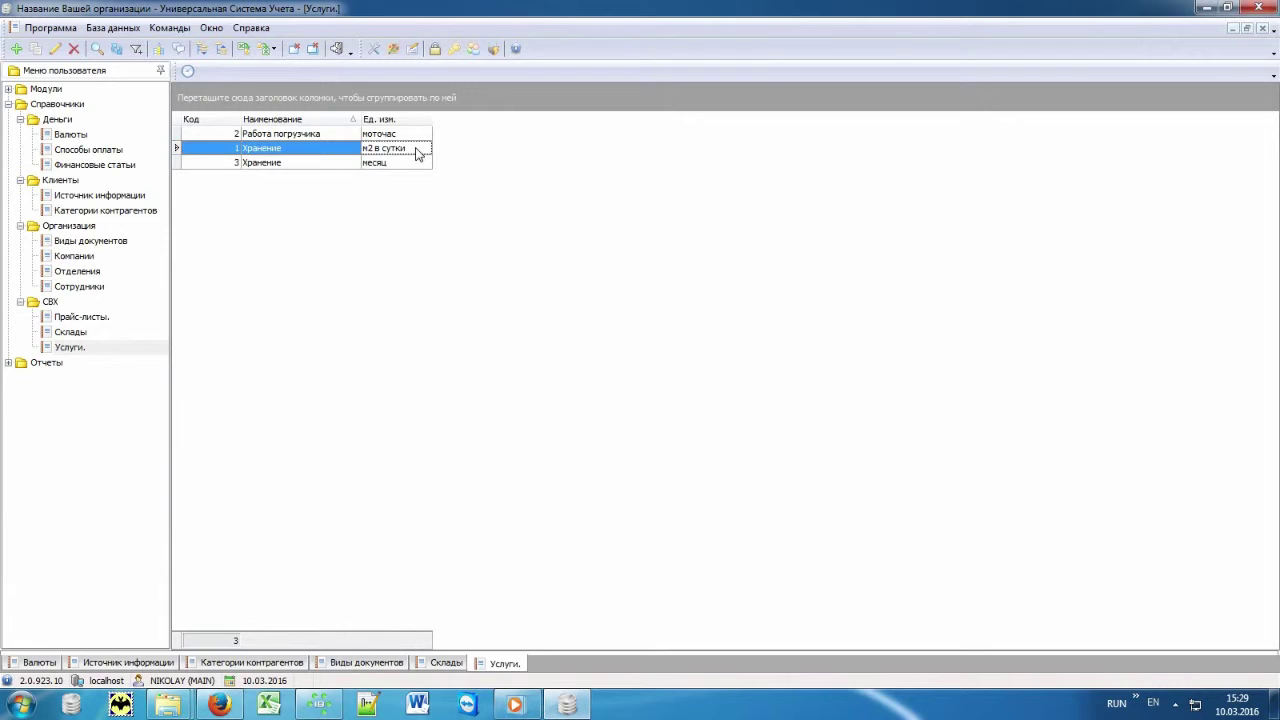
left_click(335, 138)
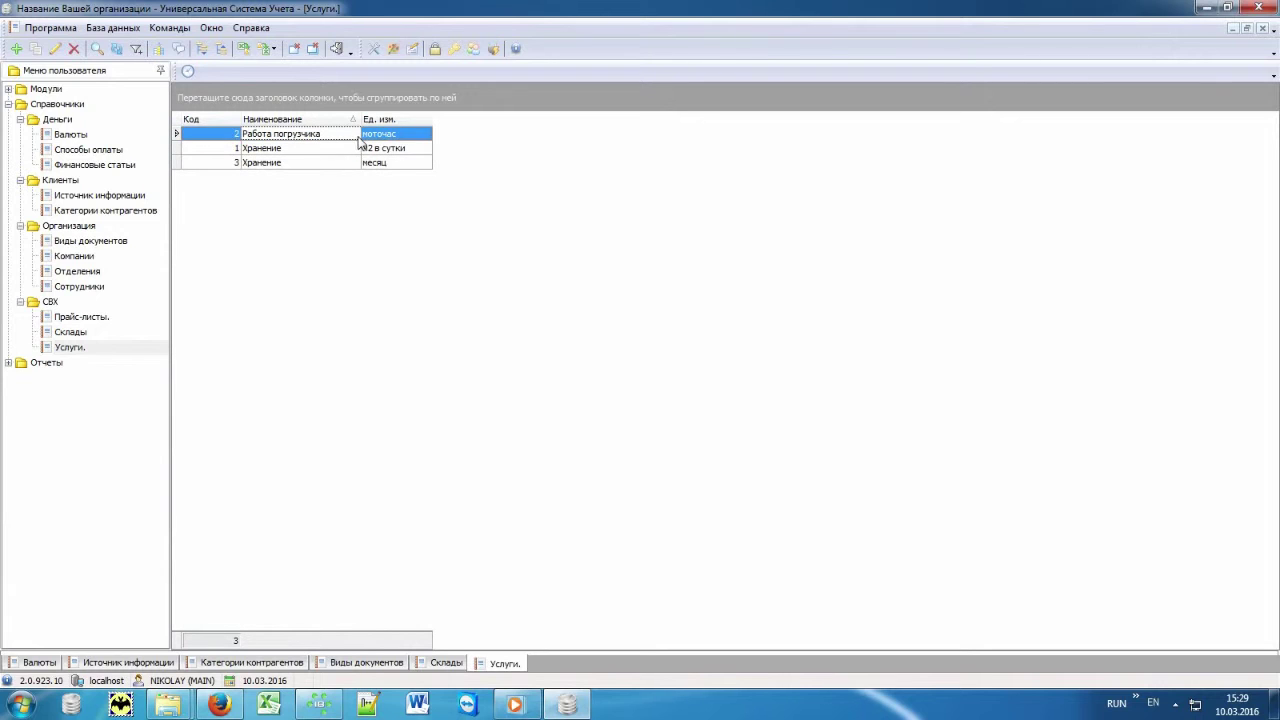
left_click(413, 138)
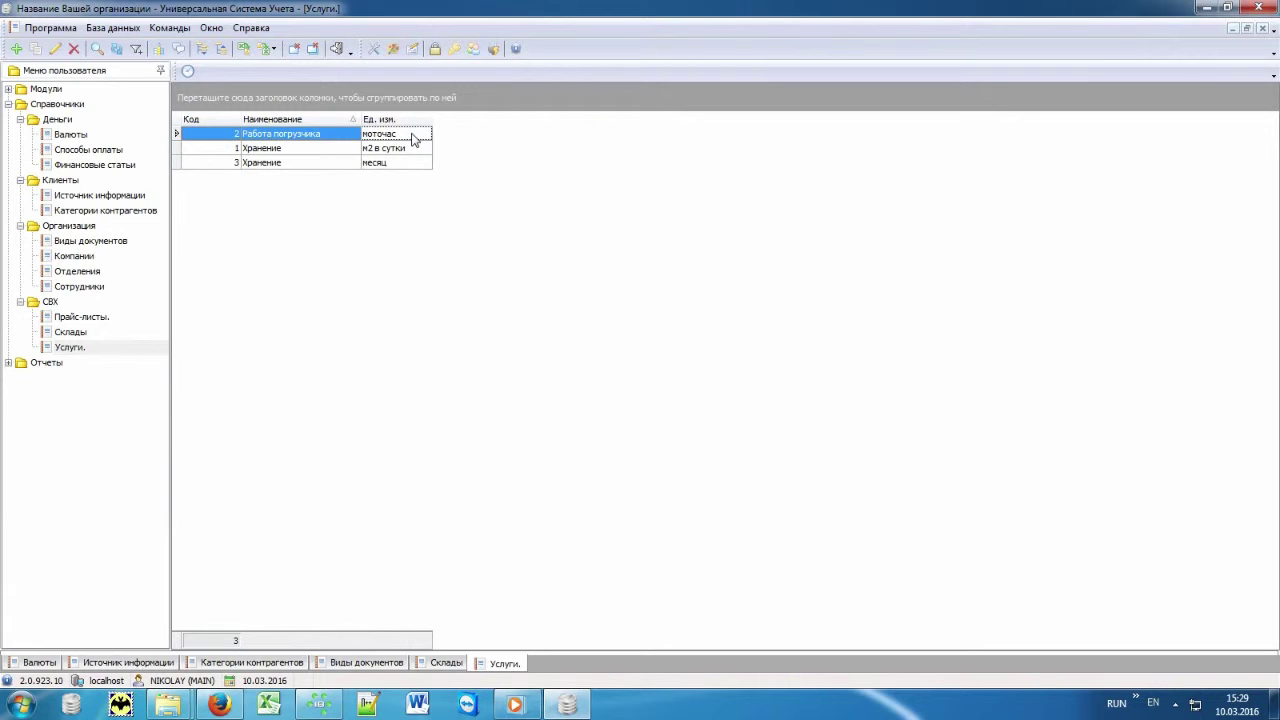
Open the Прайс-листы directory and compare the service prices of the price lists Основной and Индивидуальный.
left_click(126, 318)
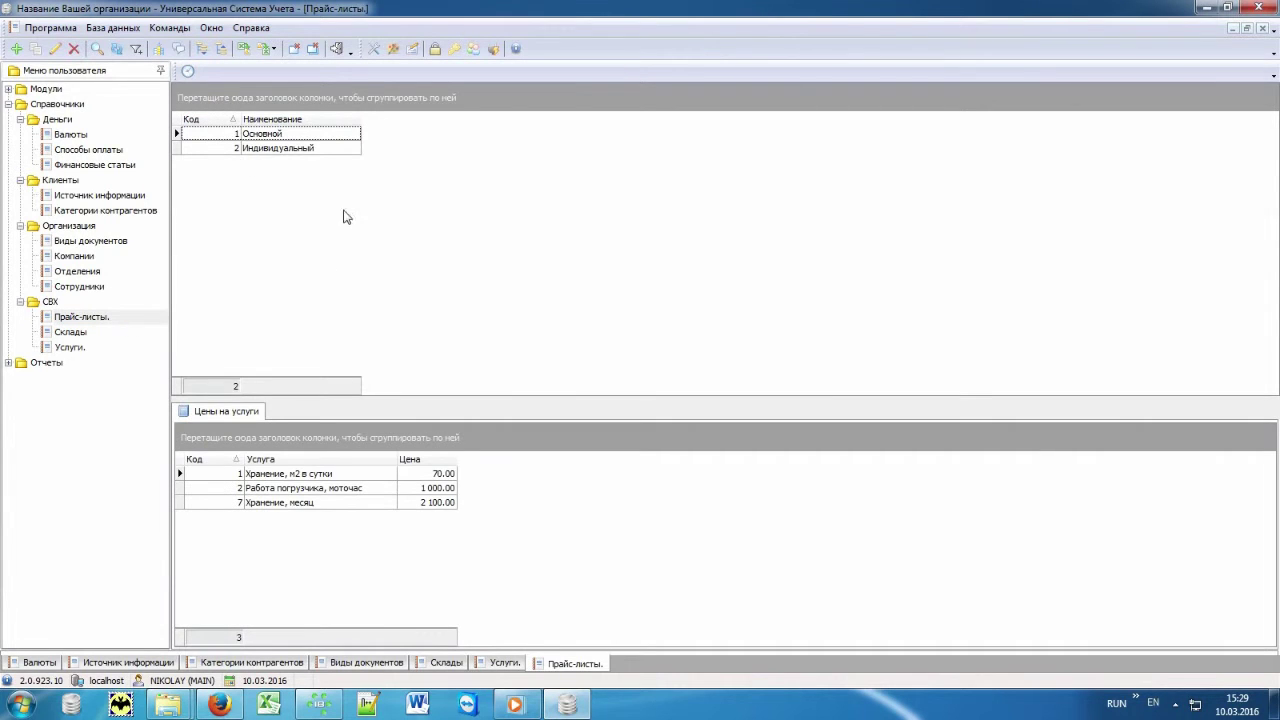
left_click(342, 140)
left_click(325, 150)
left_click(327, 138)
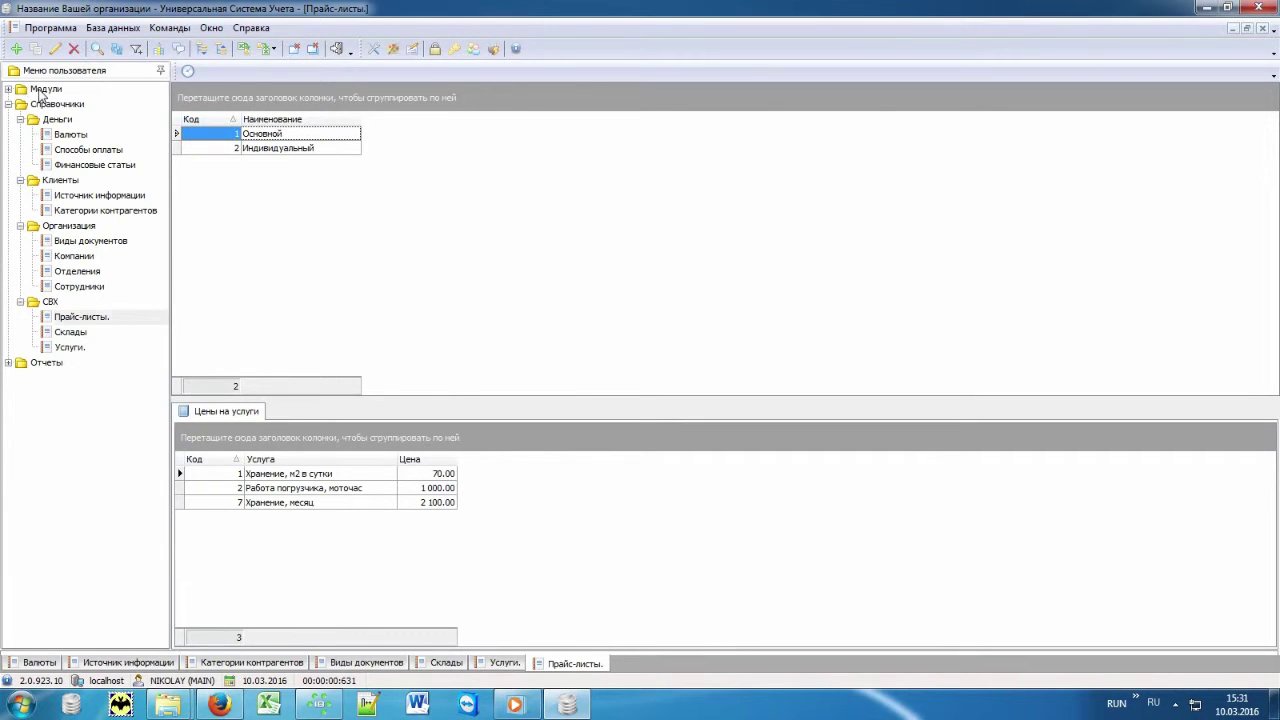
Open the СВХ module under Модули > Организация and list all its records by searching without criteria.
double_click(40, 90)
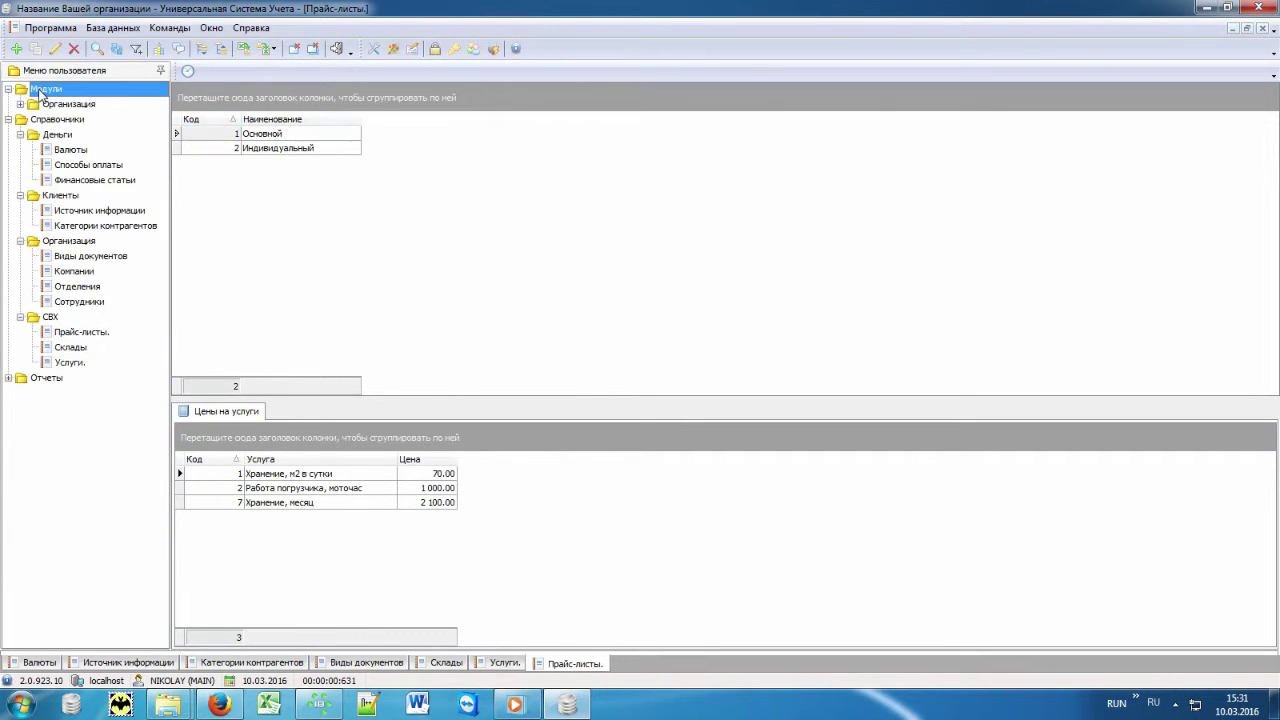
double_click(63, 106)
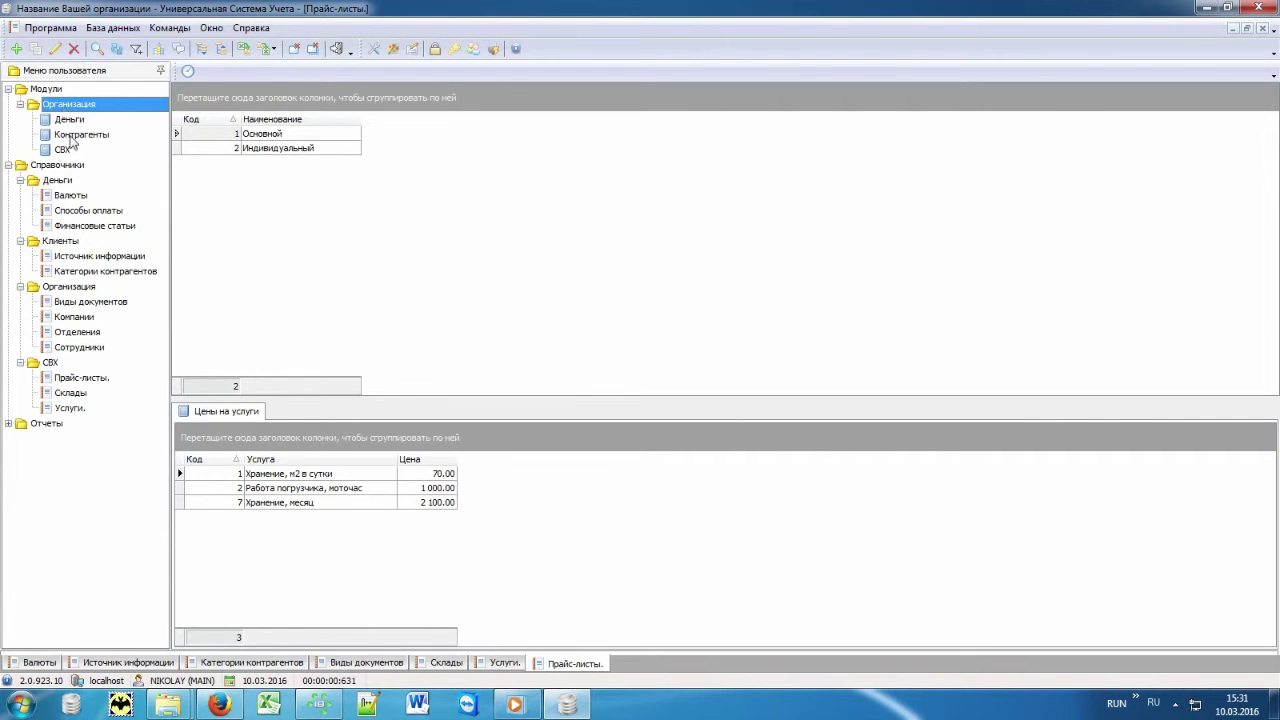
double_click(79, 150)
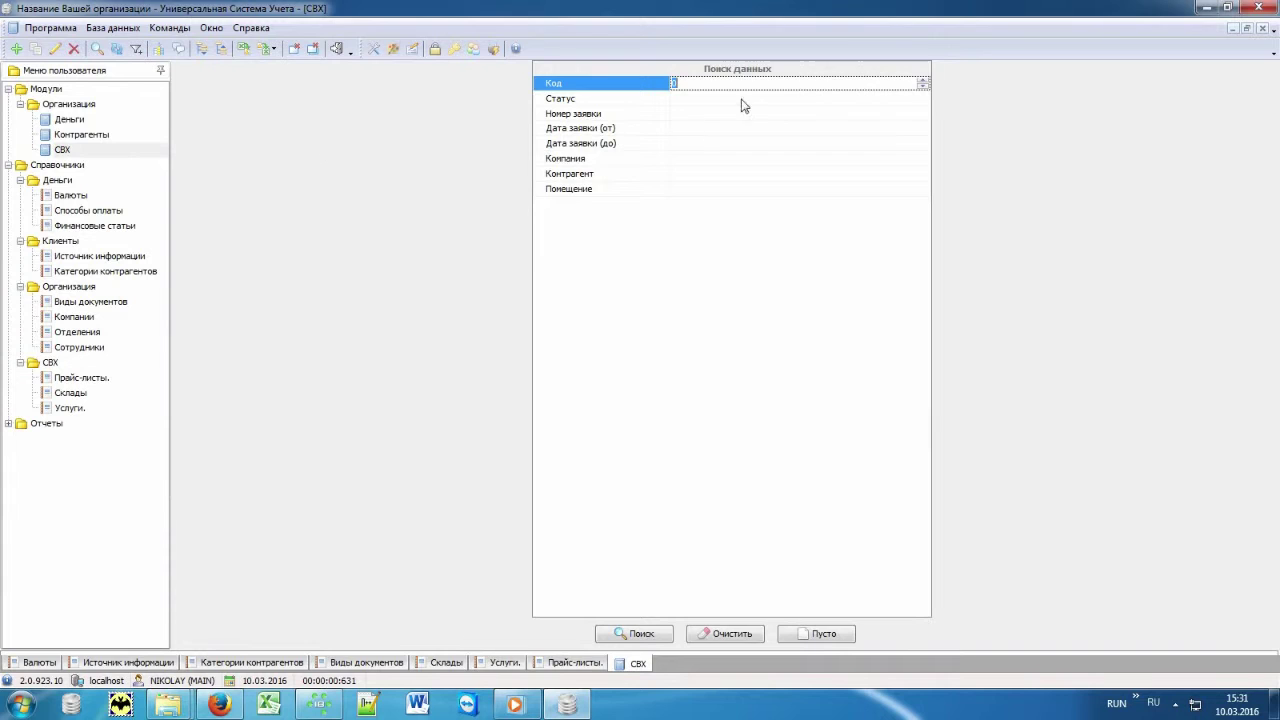
left_click(784, 74)
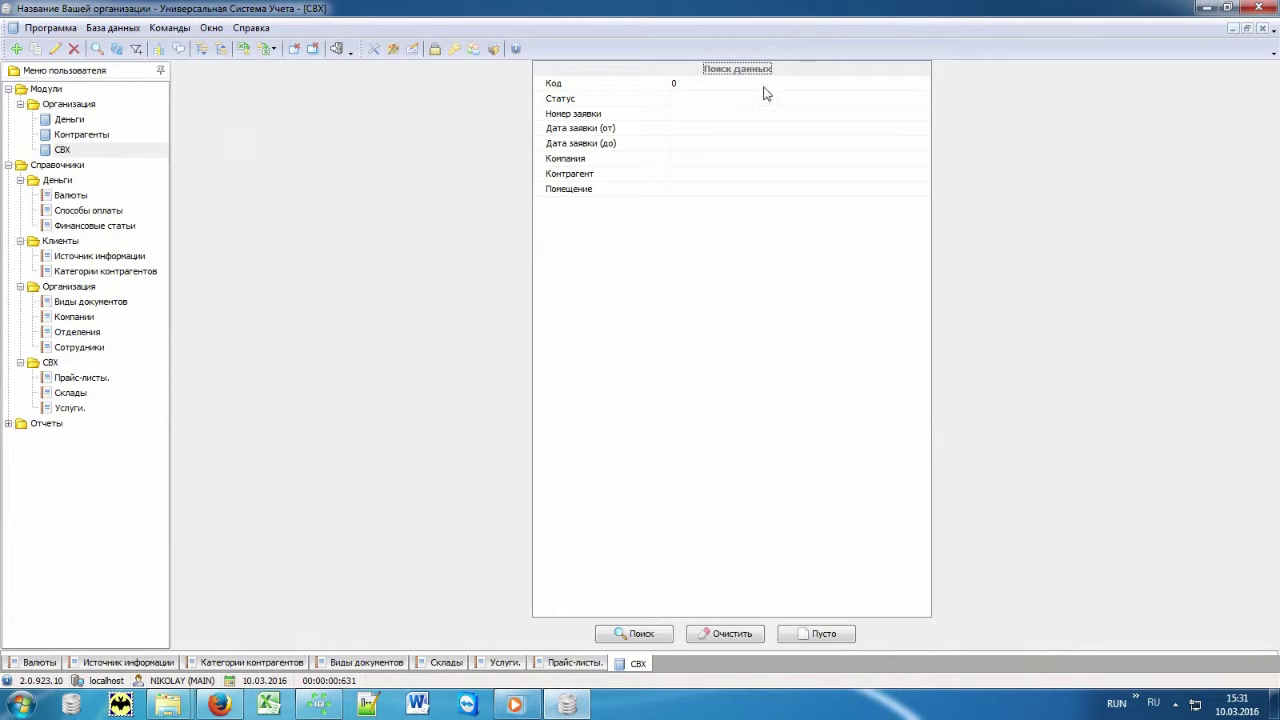
left_click_drag(590, 87, 785, 443)
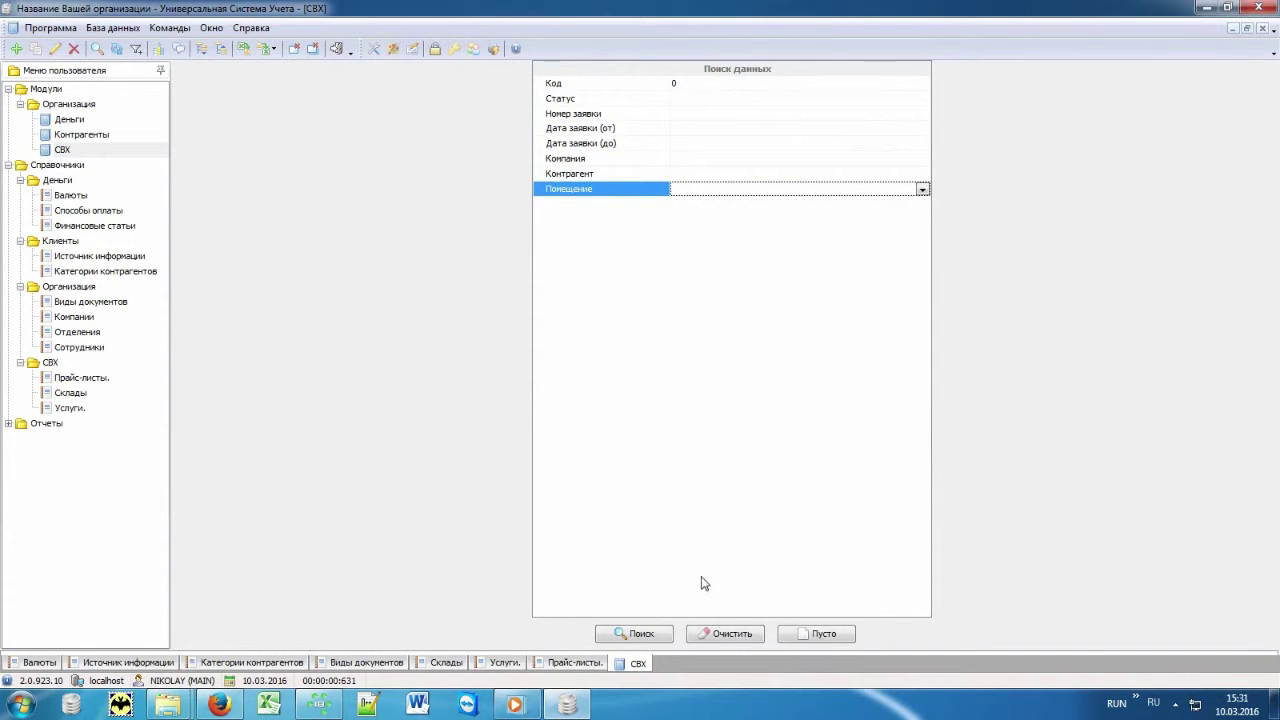
left_click(657, 636)
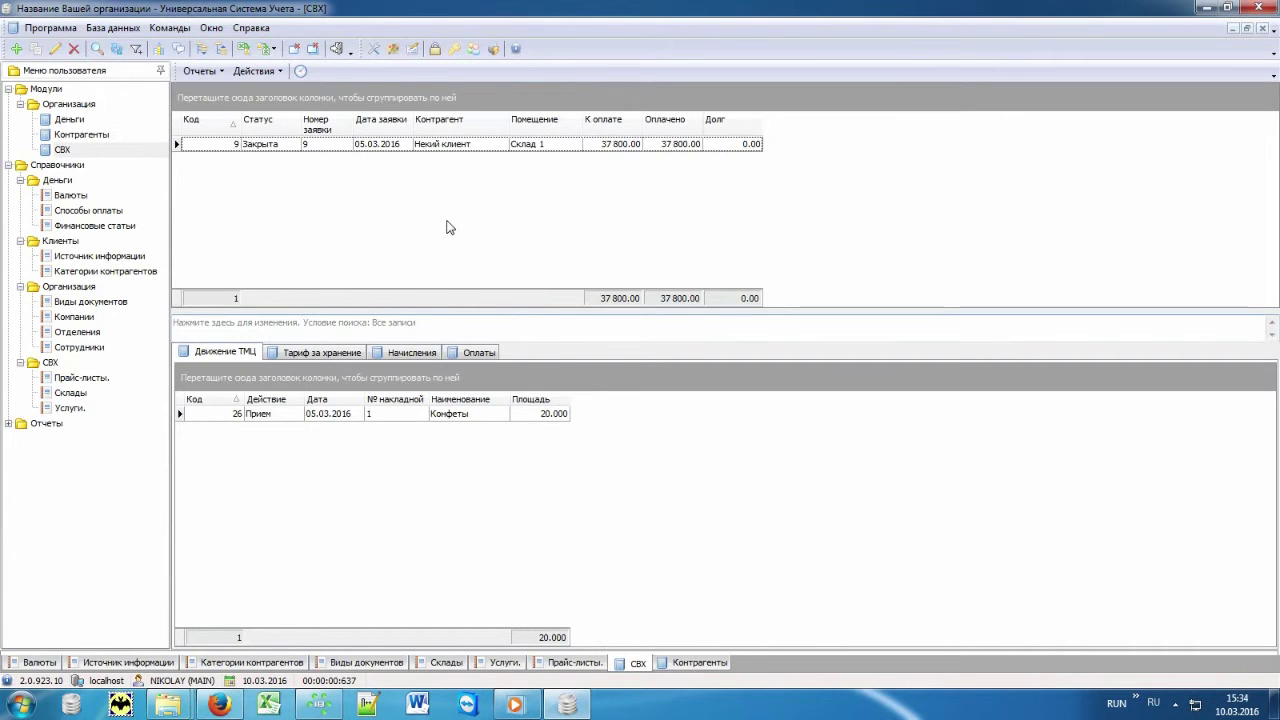
Start a new СВХ request and open the counterparty list for its Контрагент field.
right_click(448, 224)
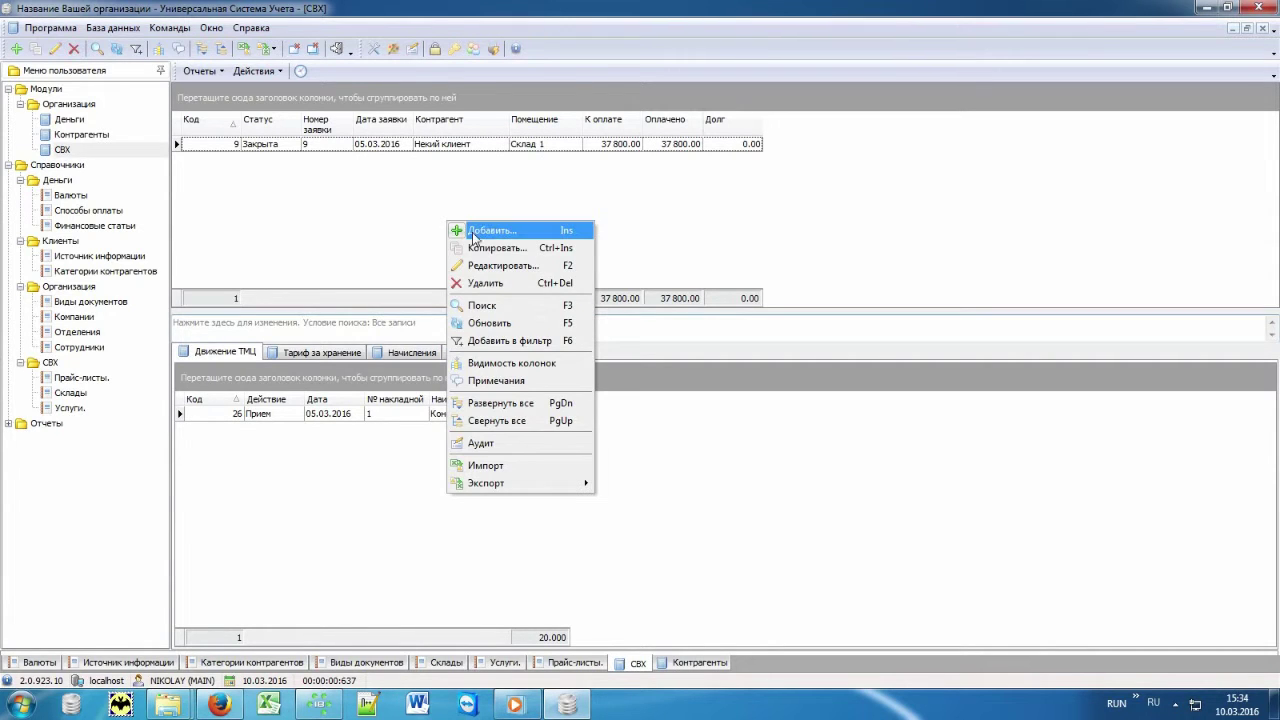
left_click(537, 233)
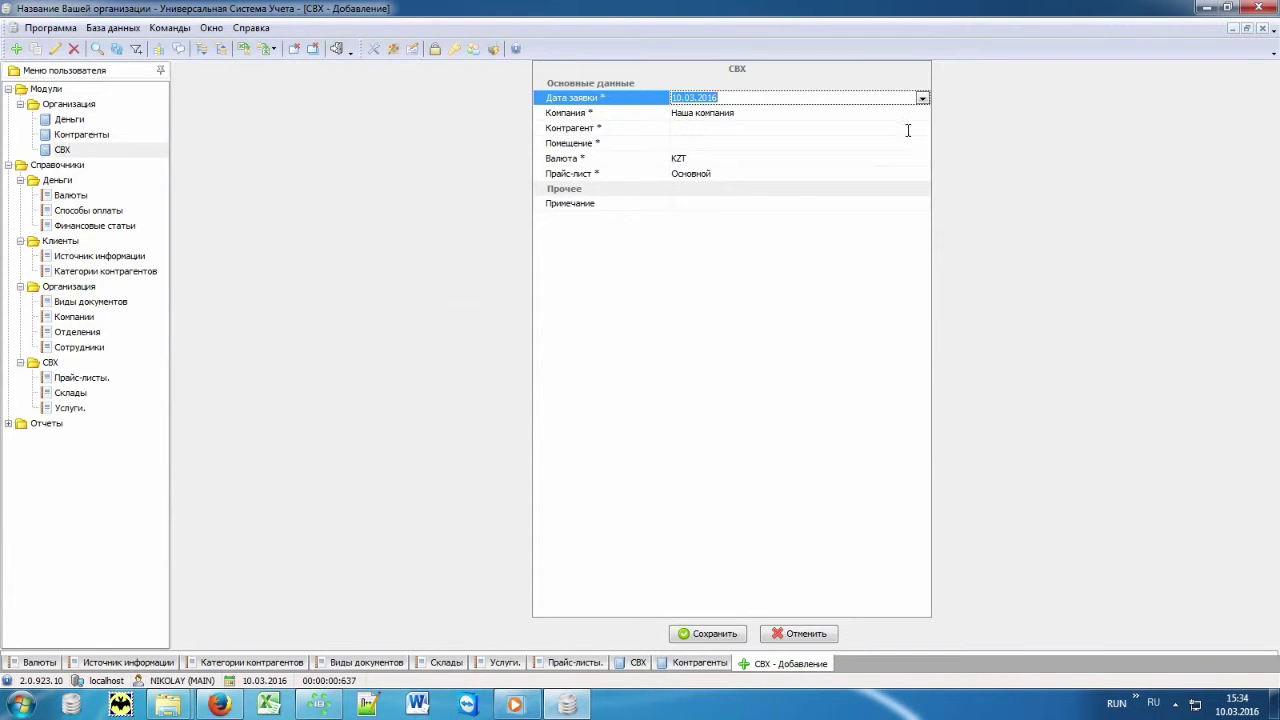
left_click(908, 128)
left_click(922, 129)
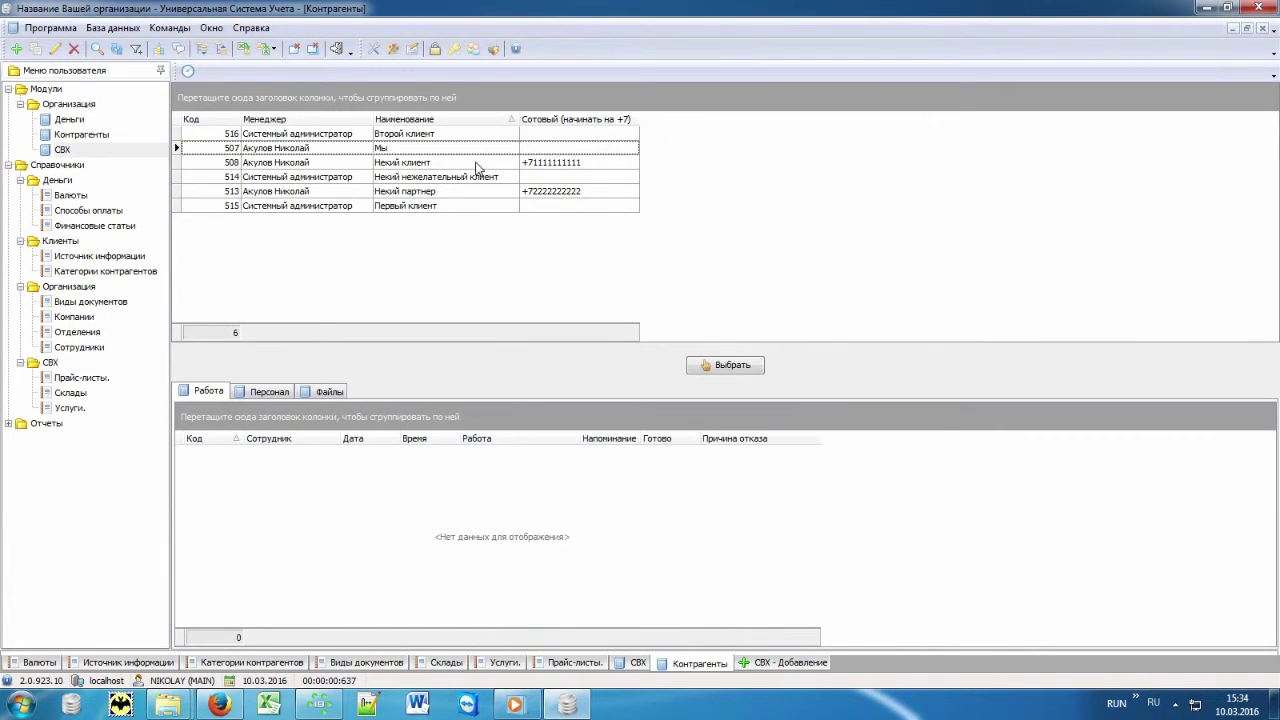
Choose Первый клиент from the counterparty list as the Контрагент of the new request.
left_click(486, 134)
left_click(481, 163)
left_click(478, 191)
left_click(480, 205)
left_click(481, 177)
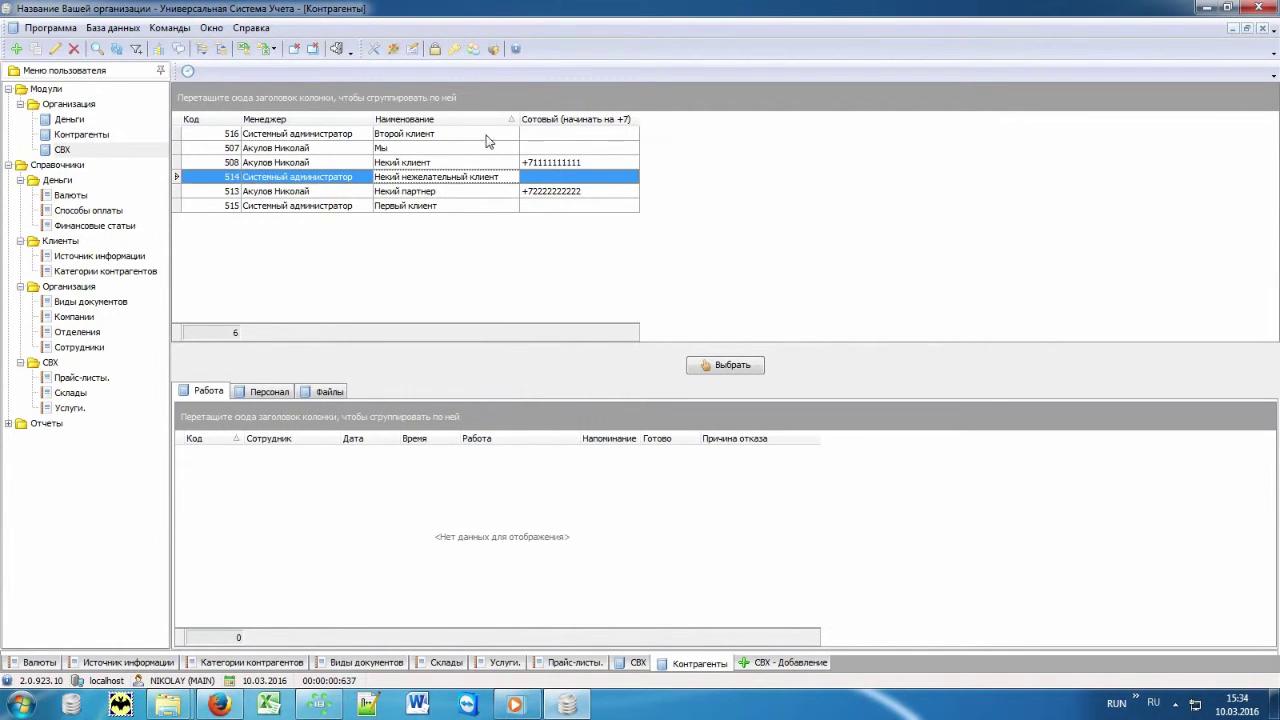
left_click(488, 136)
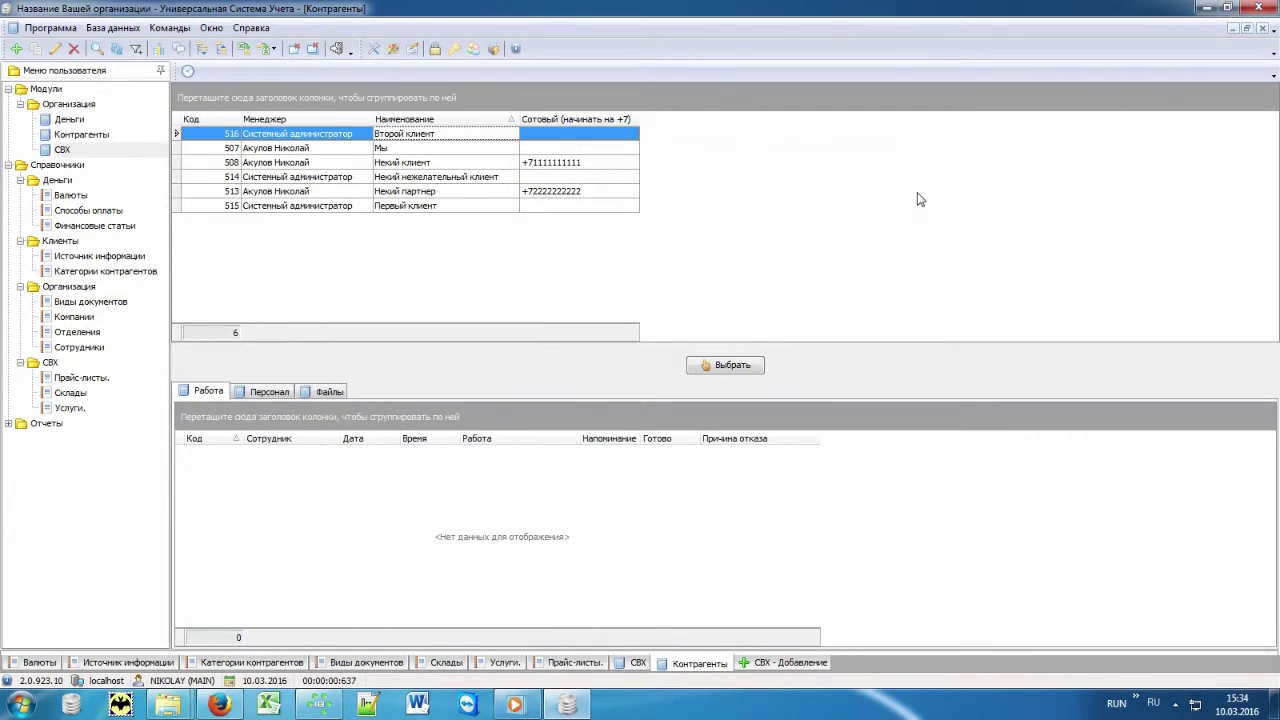
key("ctrl+End")
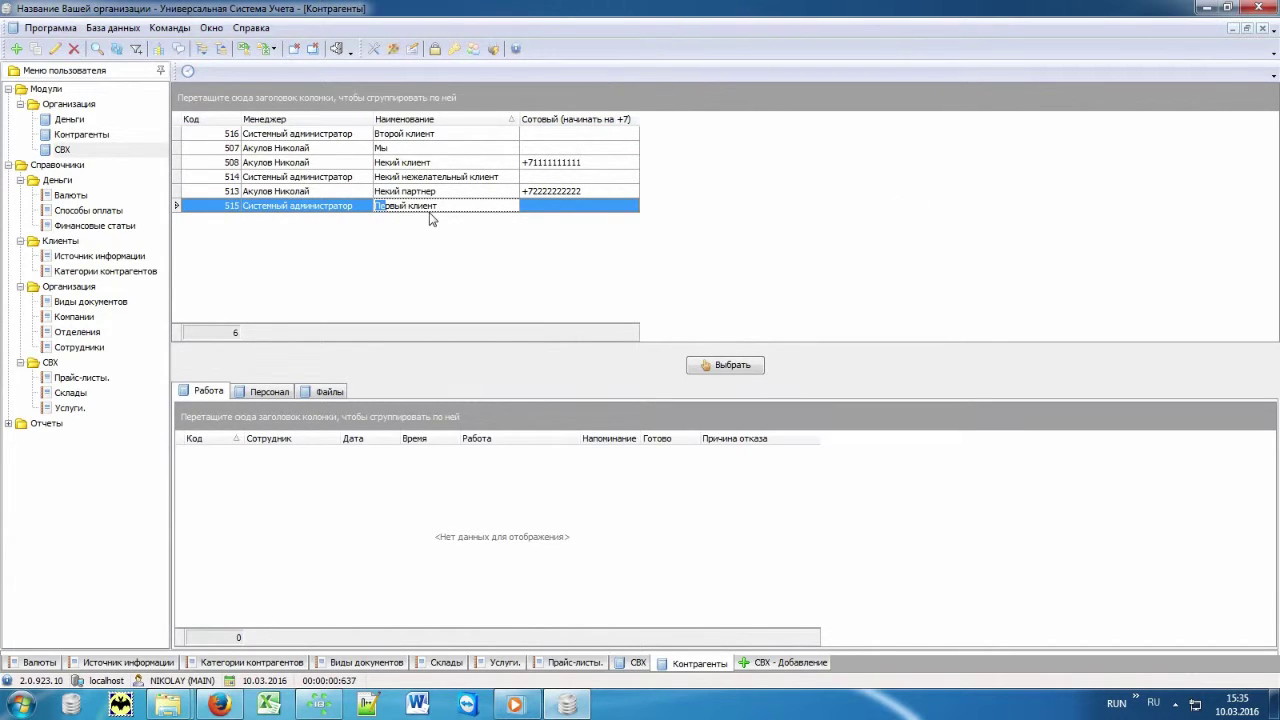
left_click(727, 365)
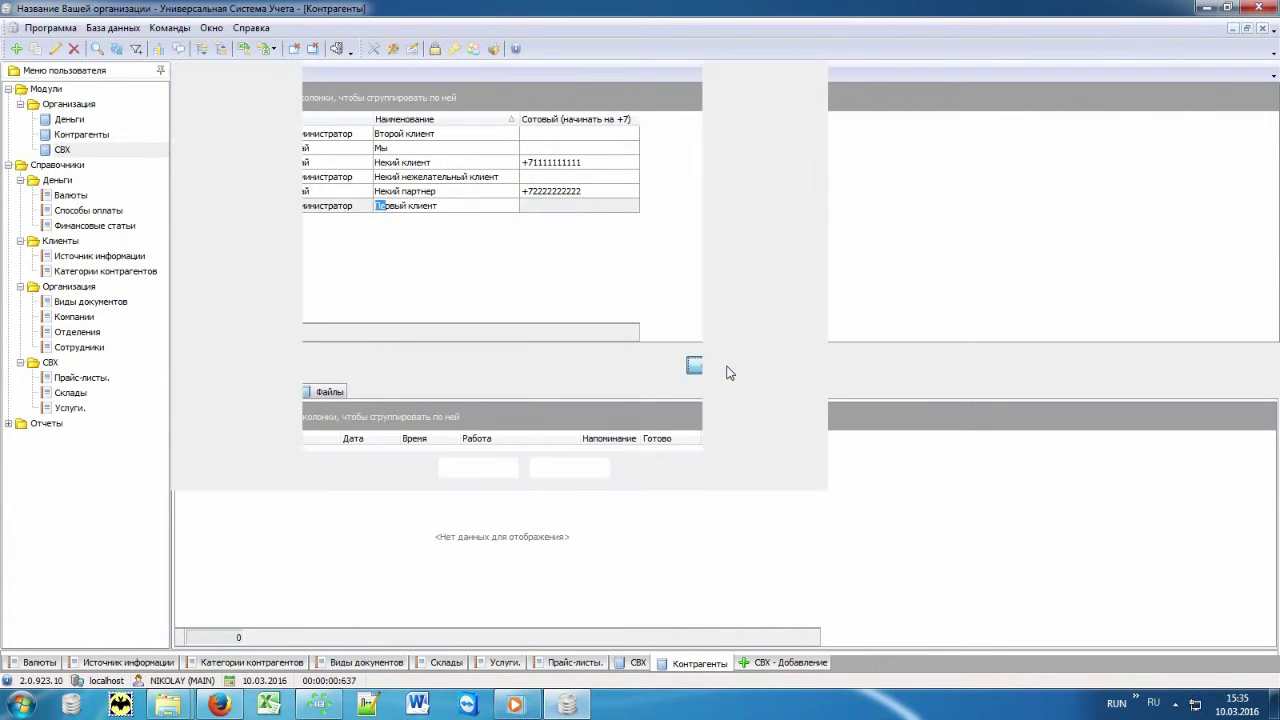
Set the Помещение of the new СВХ request to Склад 1 and save the request.
left_click(638, 146)
left_click(922, 145)
left_click(889, 173)
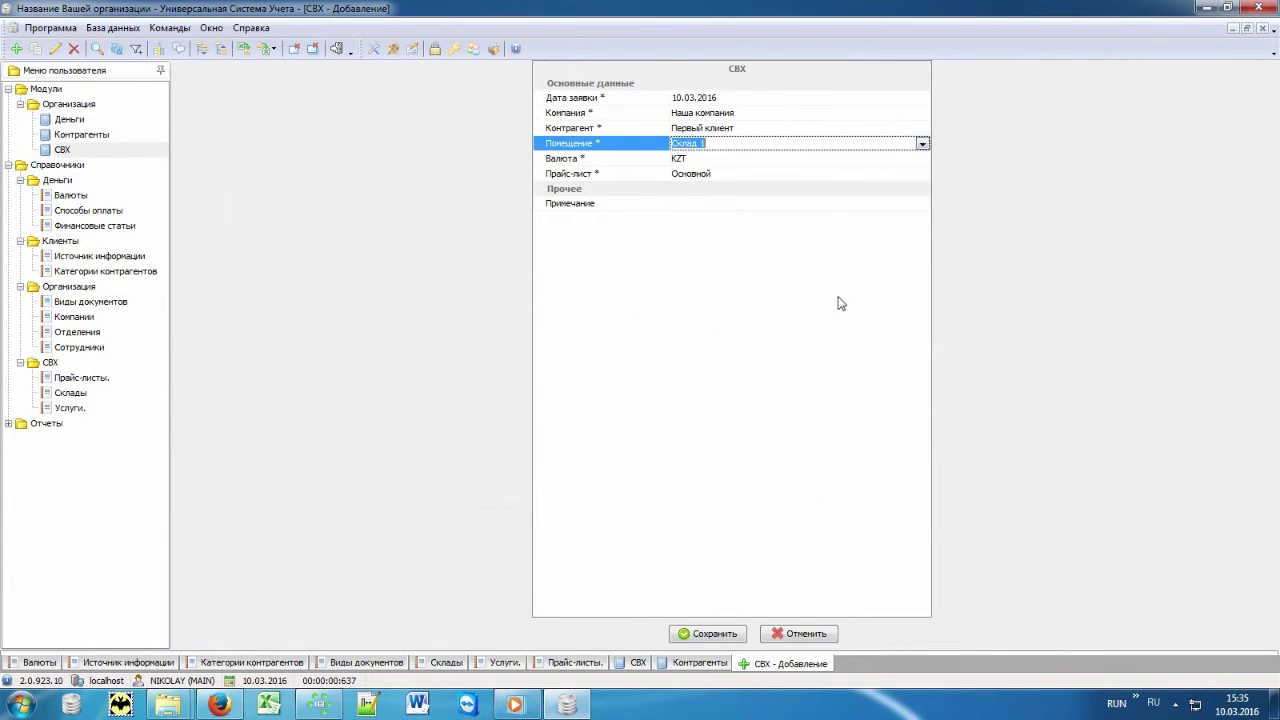
left_click(706, 633)
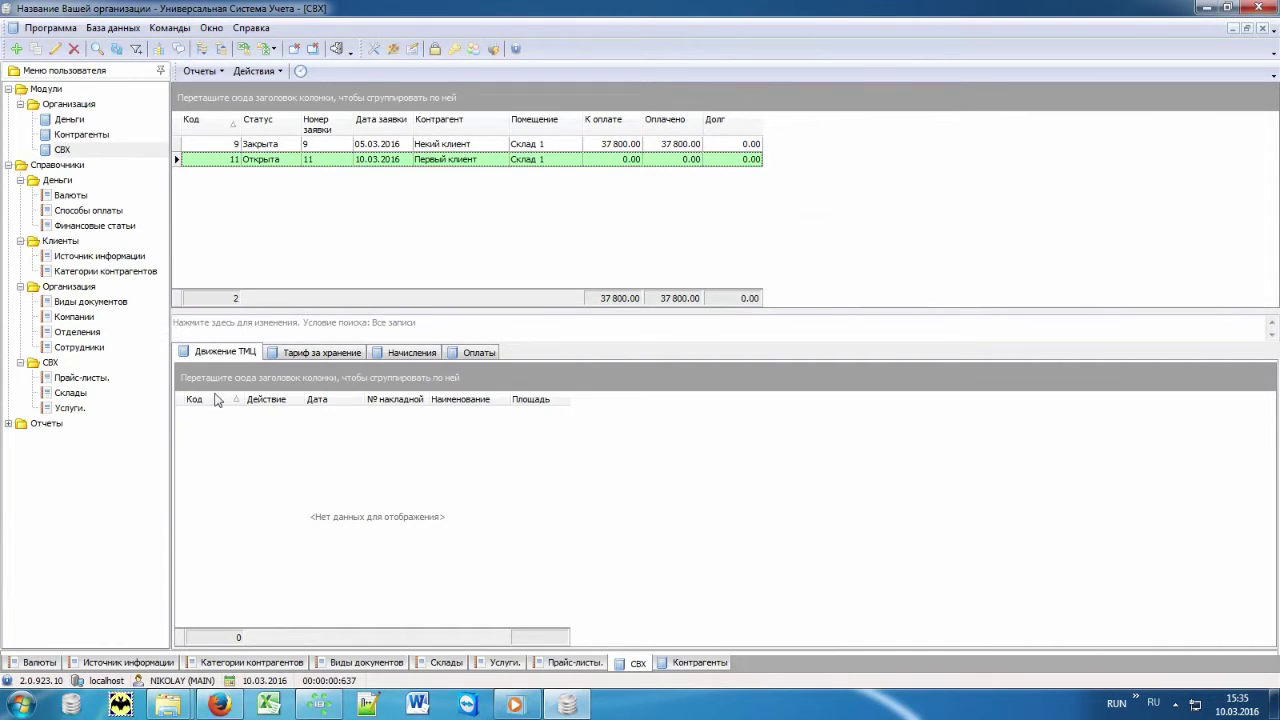
Start a Движение ТМЦ record for the new request with the name Ноутбуки and the unit шт.
right_click(389, 551)
left_click(420, 283)
key("Tab")
key("Tab")
key("Tab")
key("Tab")
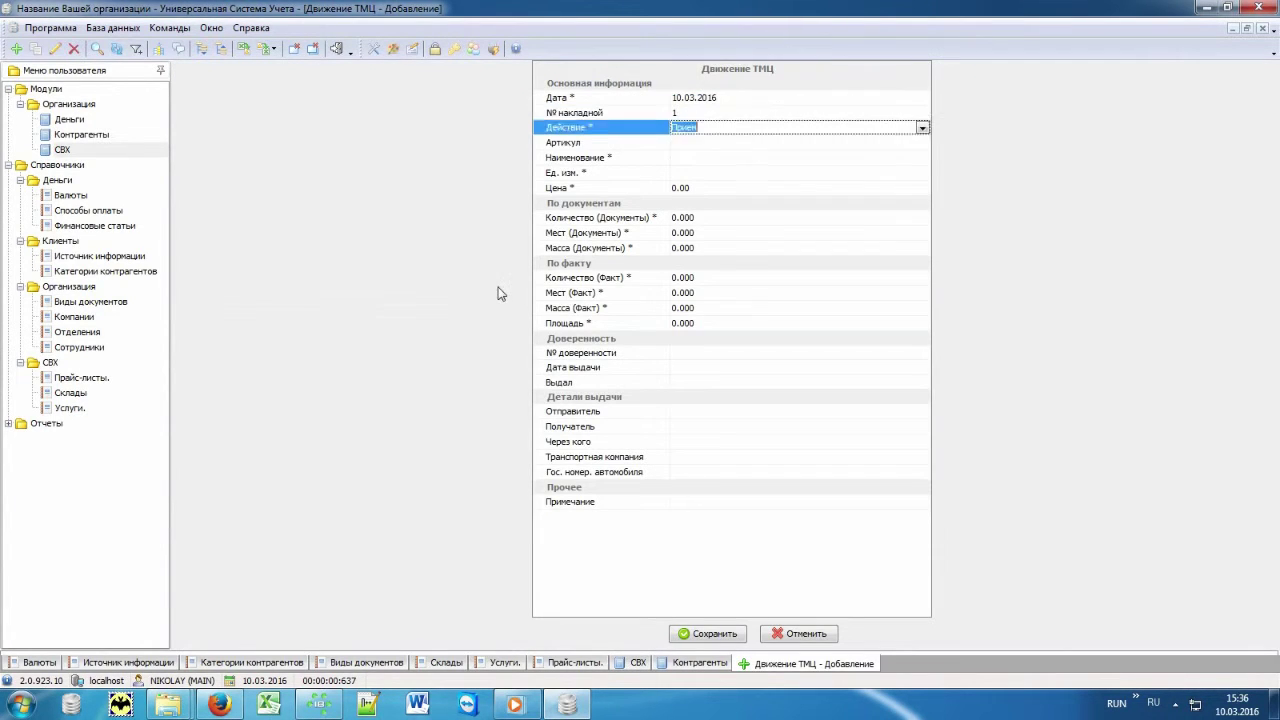
type("Ноутбуки")
key("Tab")
type("шт")
Enter the documented figures of the goods: quantity 100, places 20 and mass 30.
key("Tab")
key("Tab")
type("100")
key("Tab")
type("20")
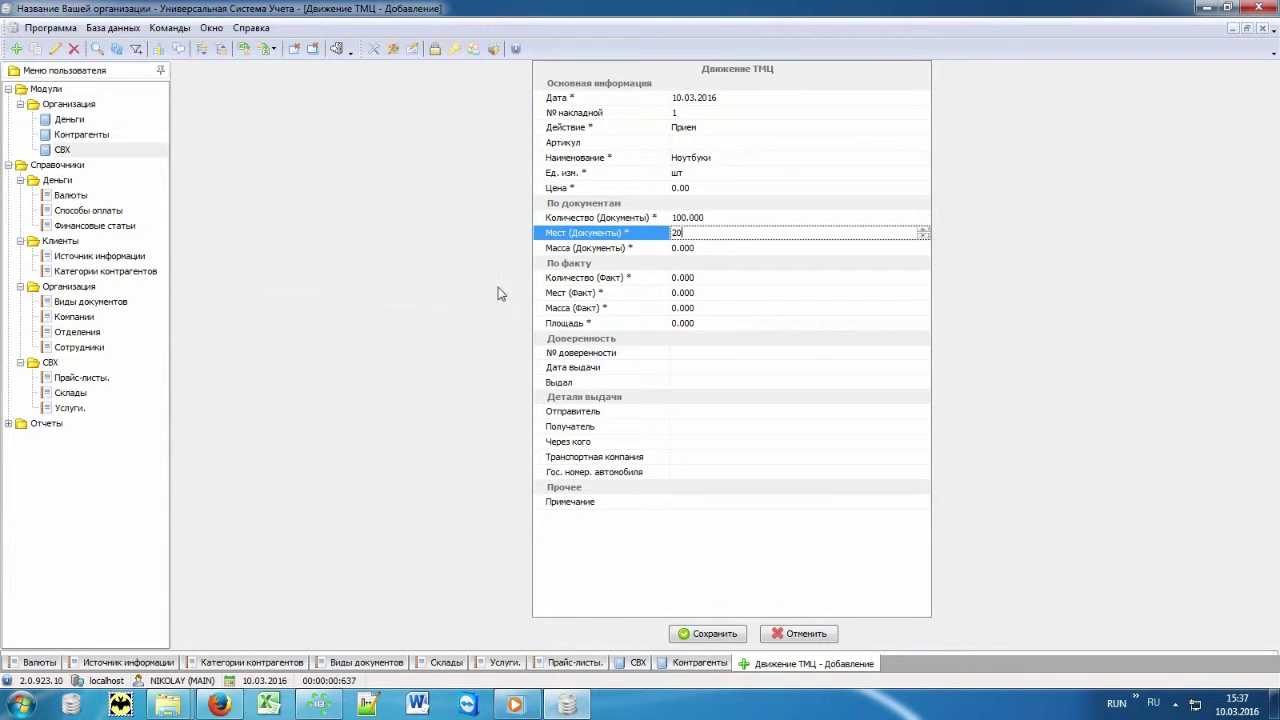
key("Tab")
type("30")
Enter the actual figures of quantity 100, places 20, mass 30 and area 20, and save the goods movement.
key("Tab")
type("100")
key("Tab")
type("20")
key("Tab")
type("30")
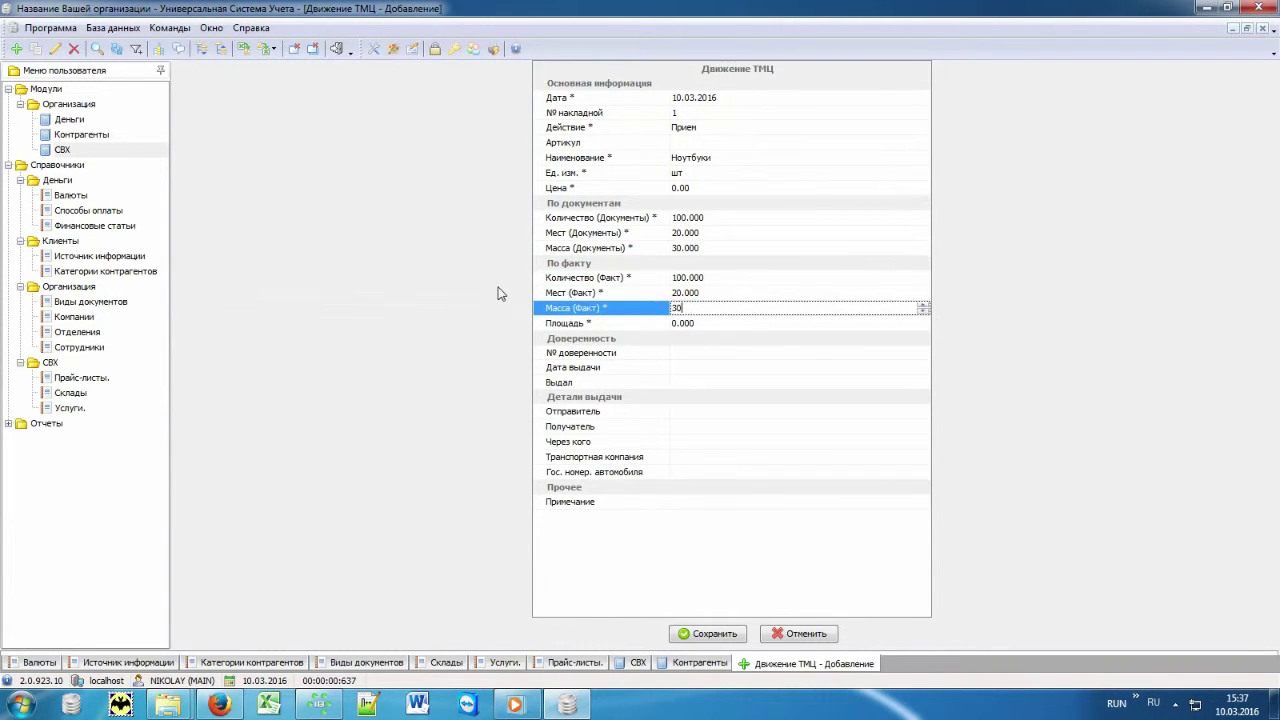
key("Tab")
type("20")
left_click(707, 633)
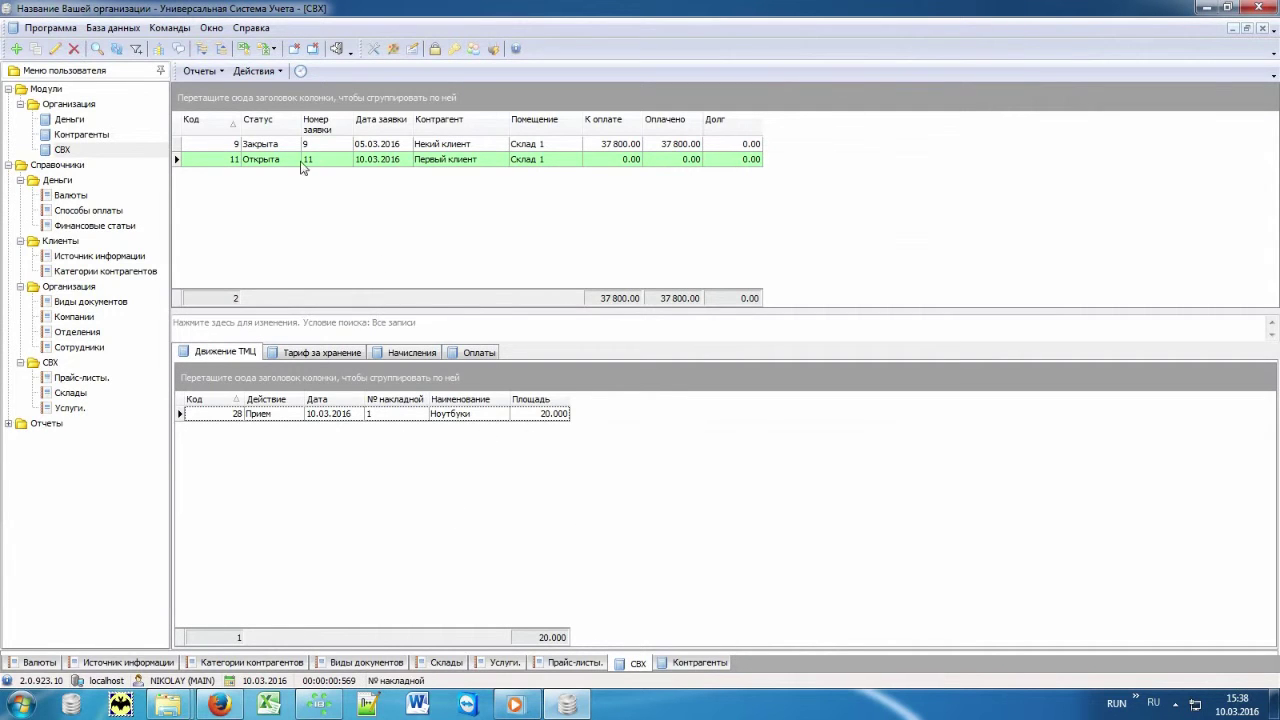
Generate the Акт о приеме-передаче ТМЦ report for the current record only, examine it and close it.
left_click(200, 71)
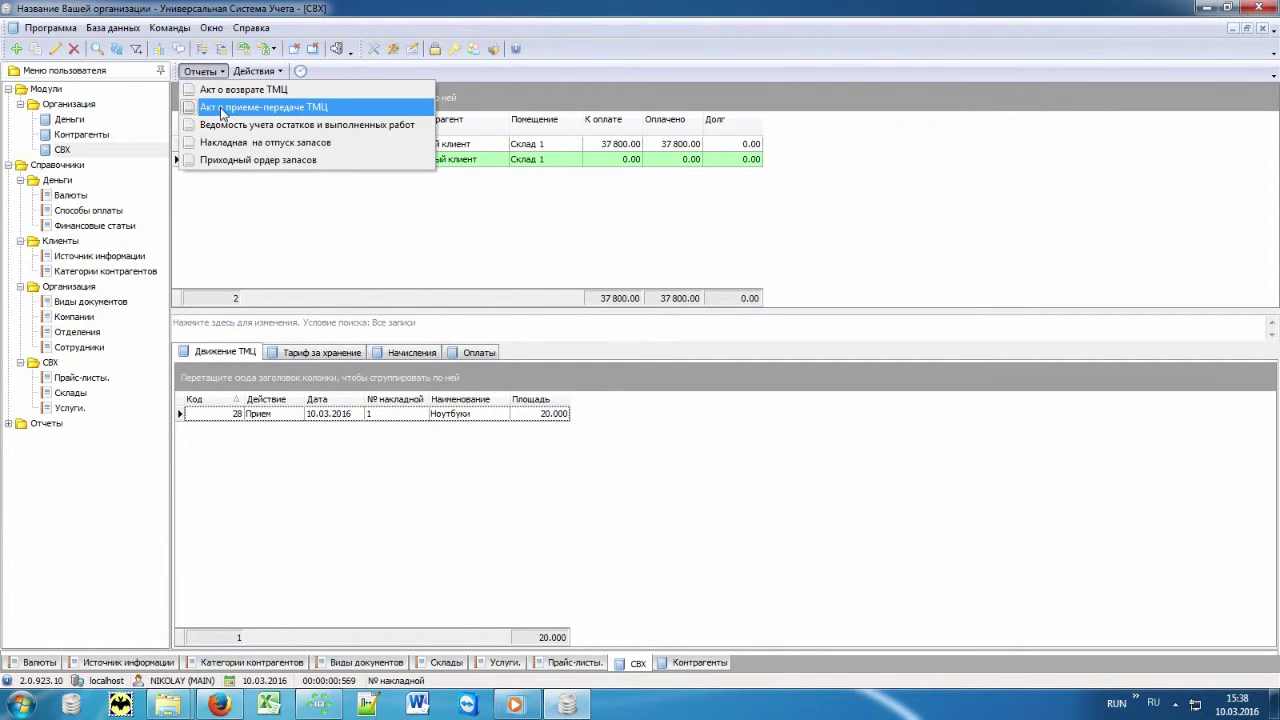
left_click(316, 110)
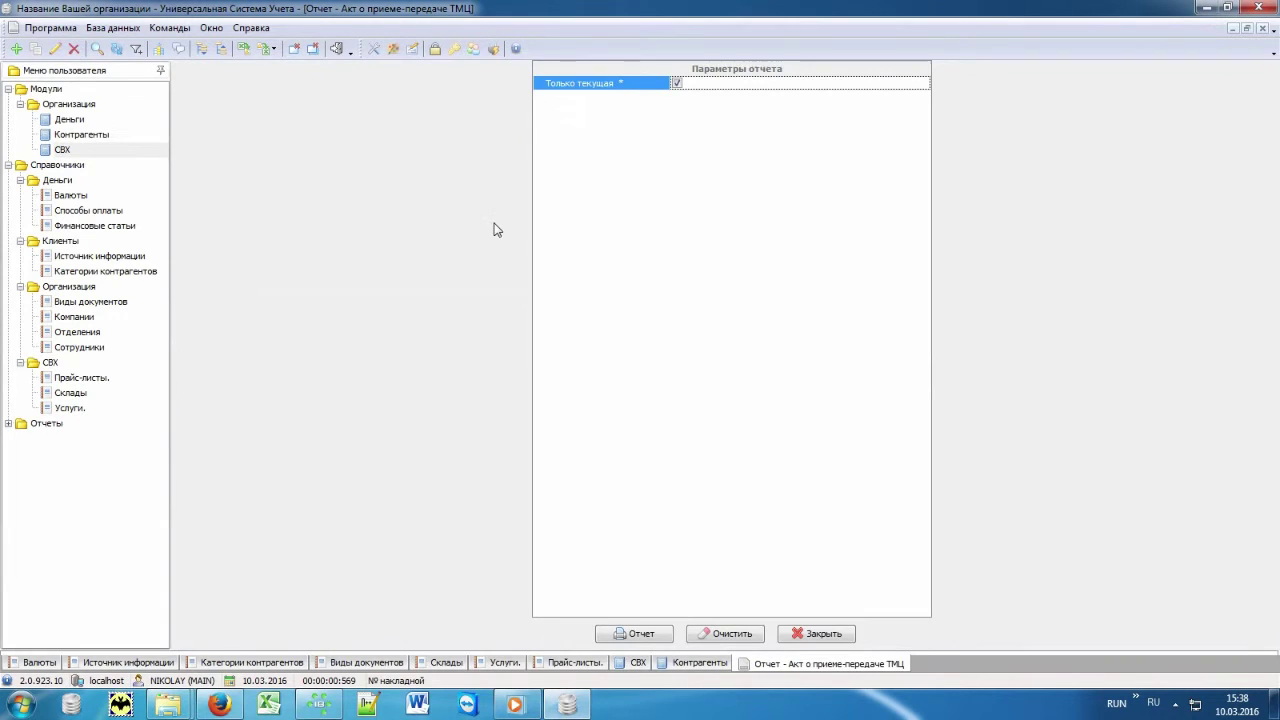
key("Return")
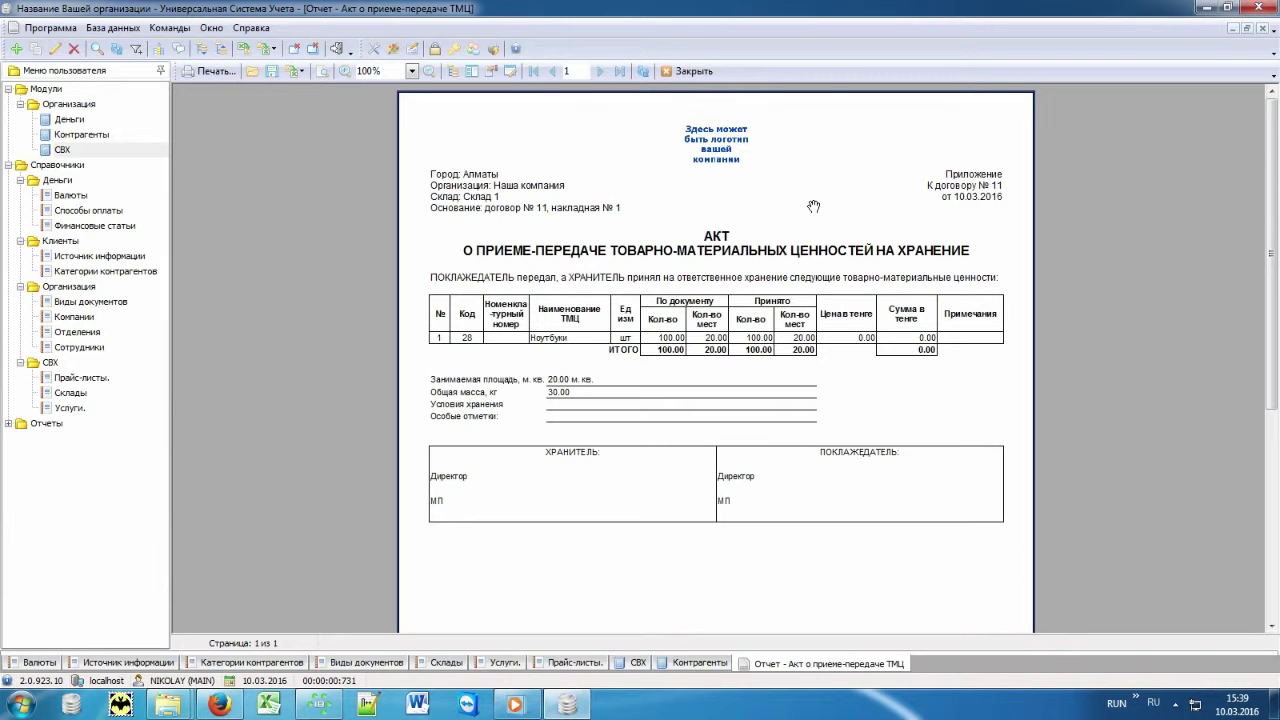
left_click(688, 71)
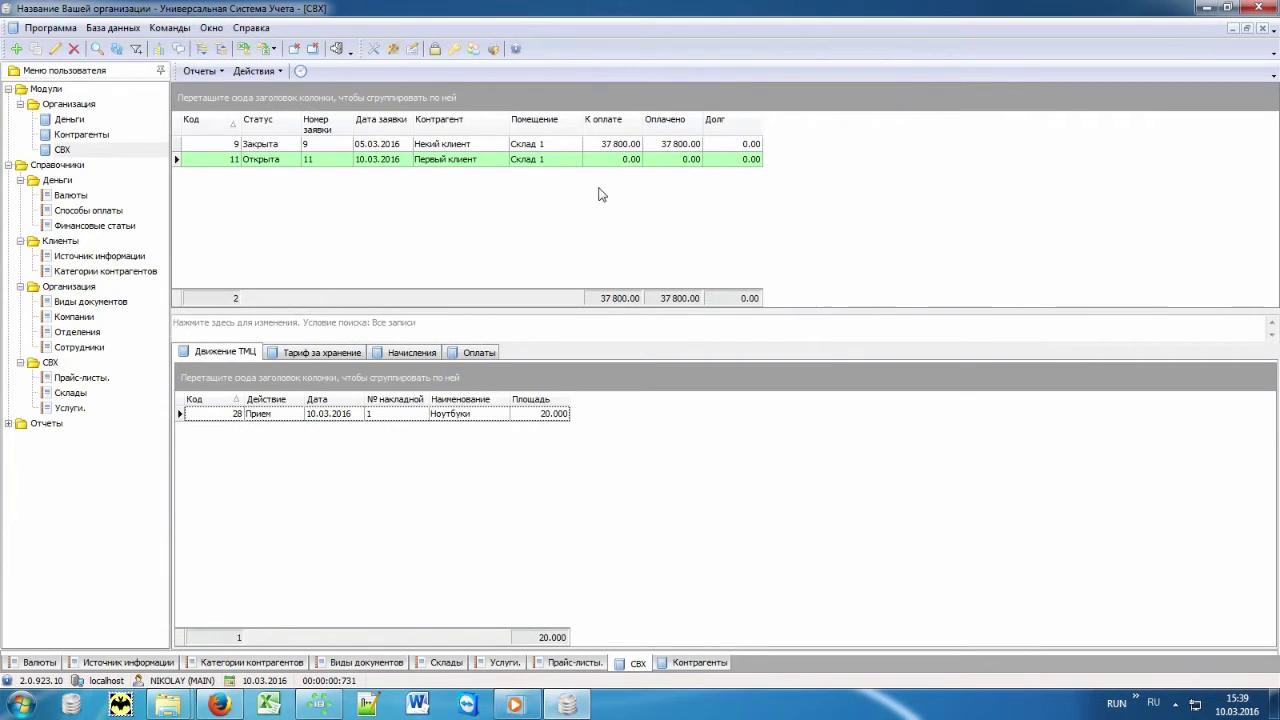
Check the storage tariff applied to the request of Первый клиент.
left_click(470, 160)
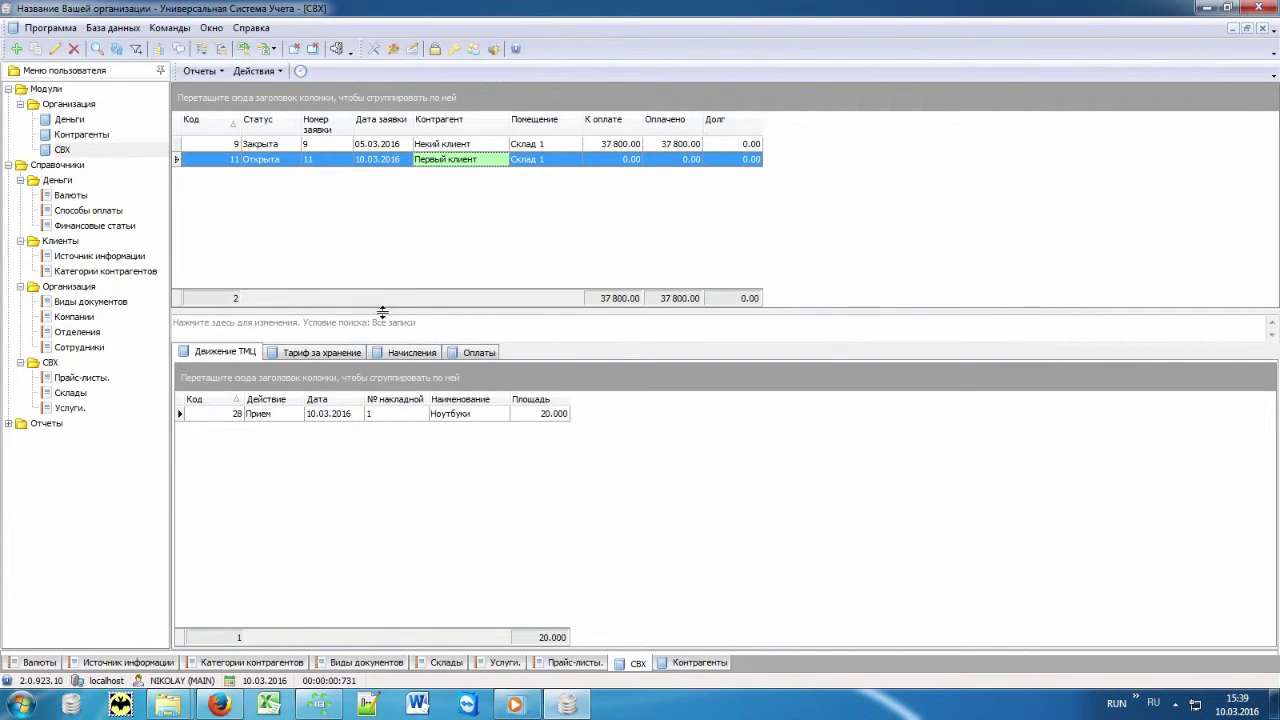
left_click(327, 355)
left_click(323, 417)
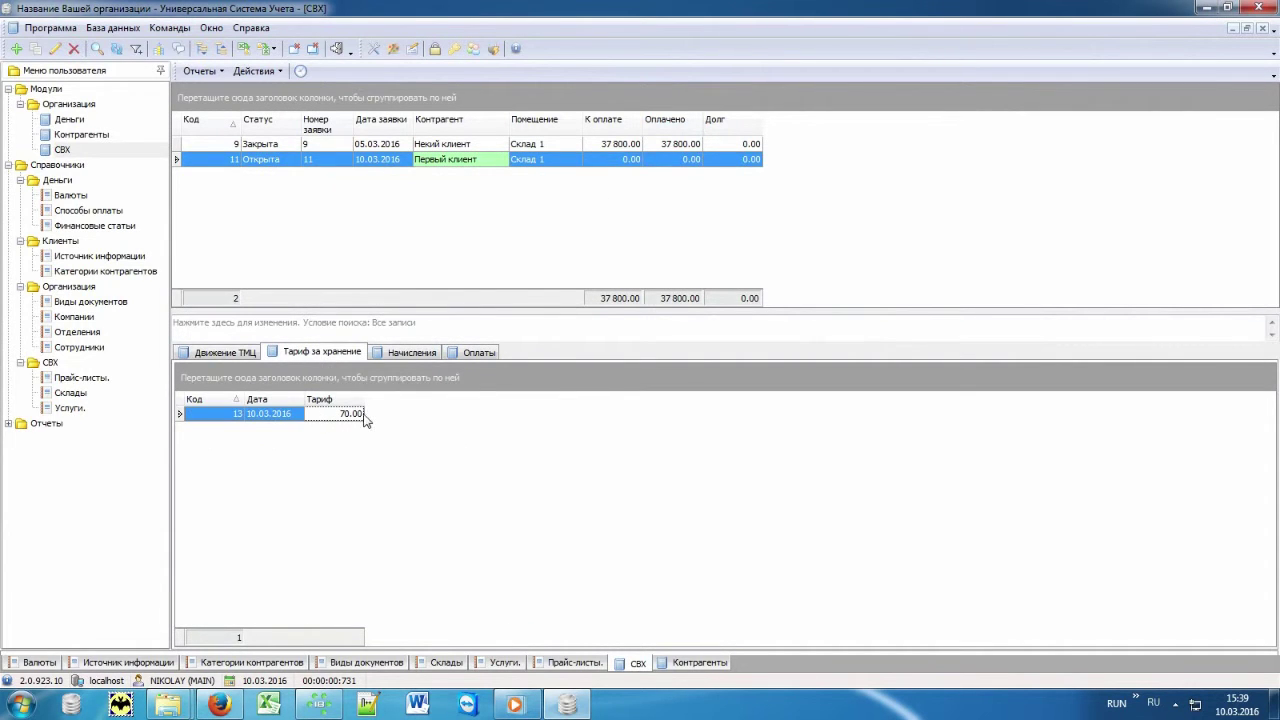
Run Провести начисление up to 31.03.2016 for the request of Первый клиент and check its amount due.
left_click(408, 352)
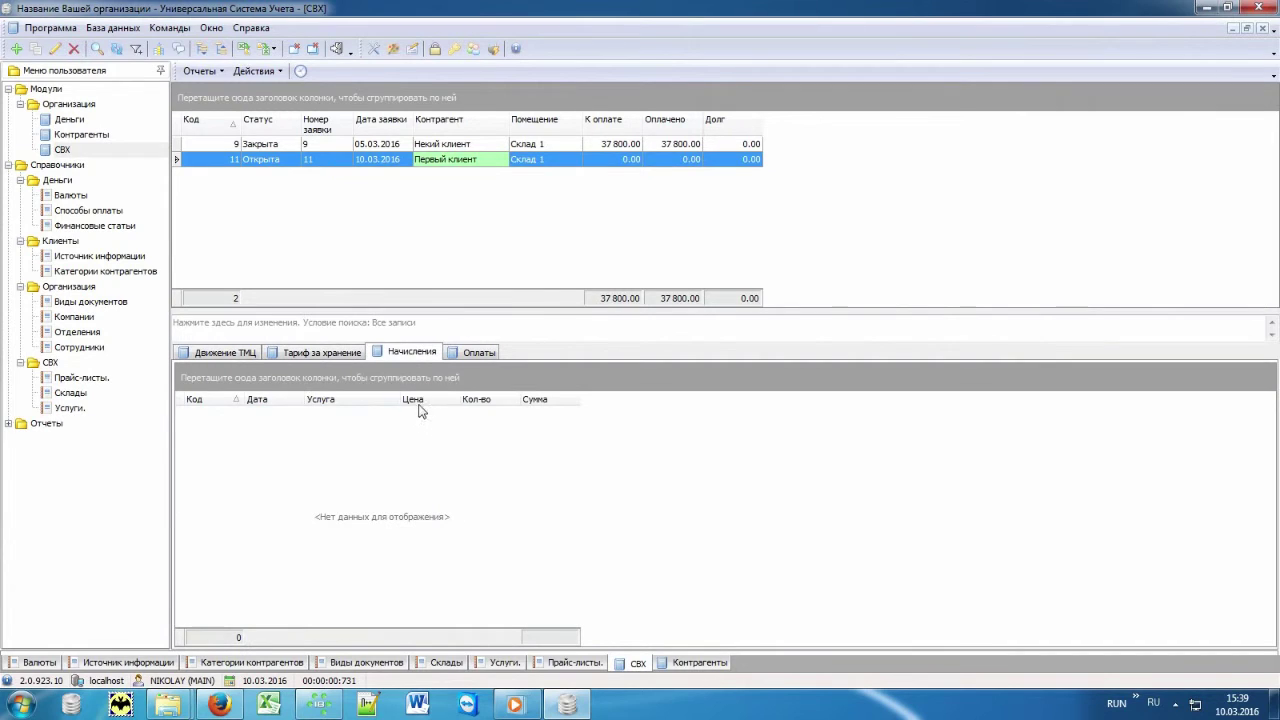
left_click(268, 75)
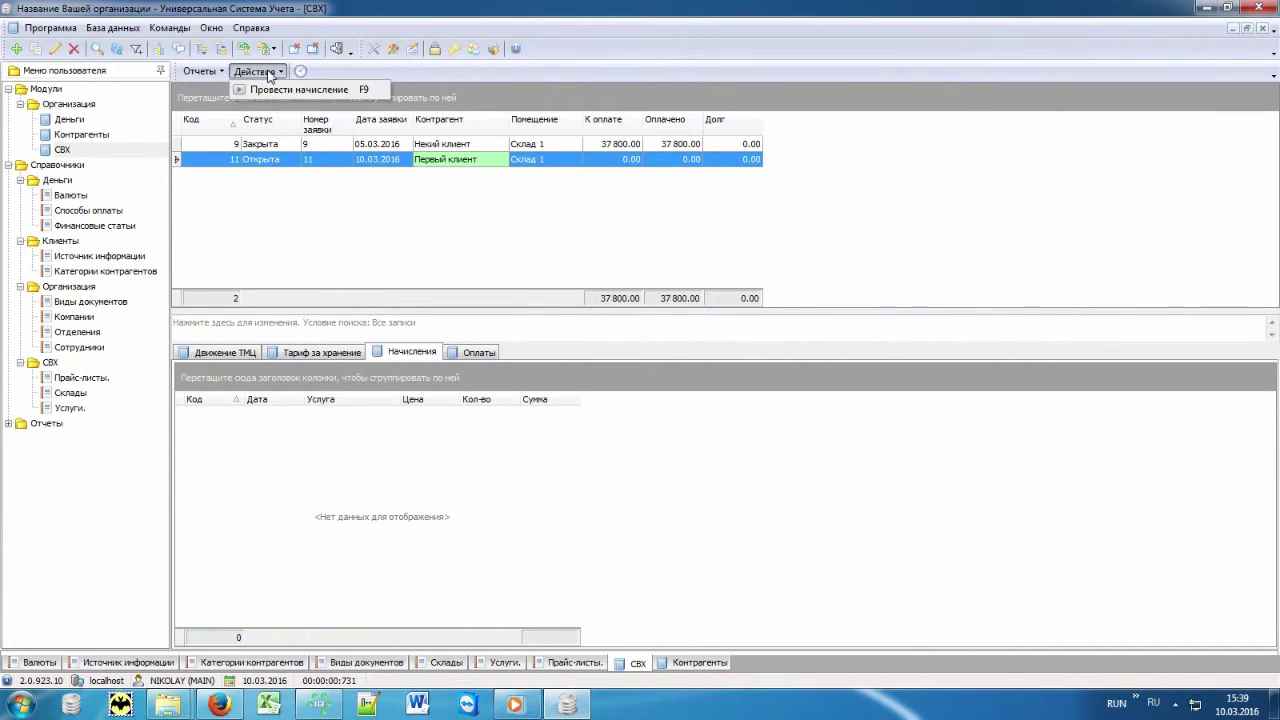
left_click(353, 90)
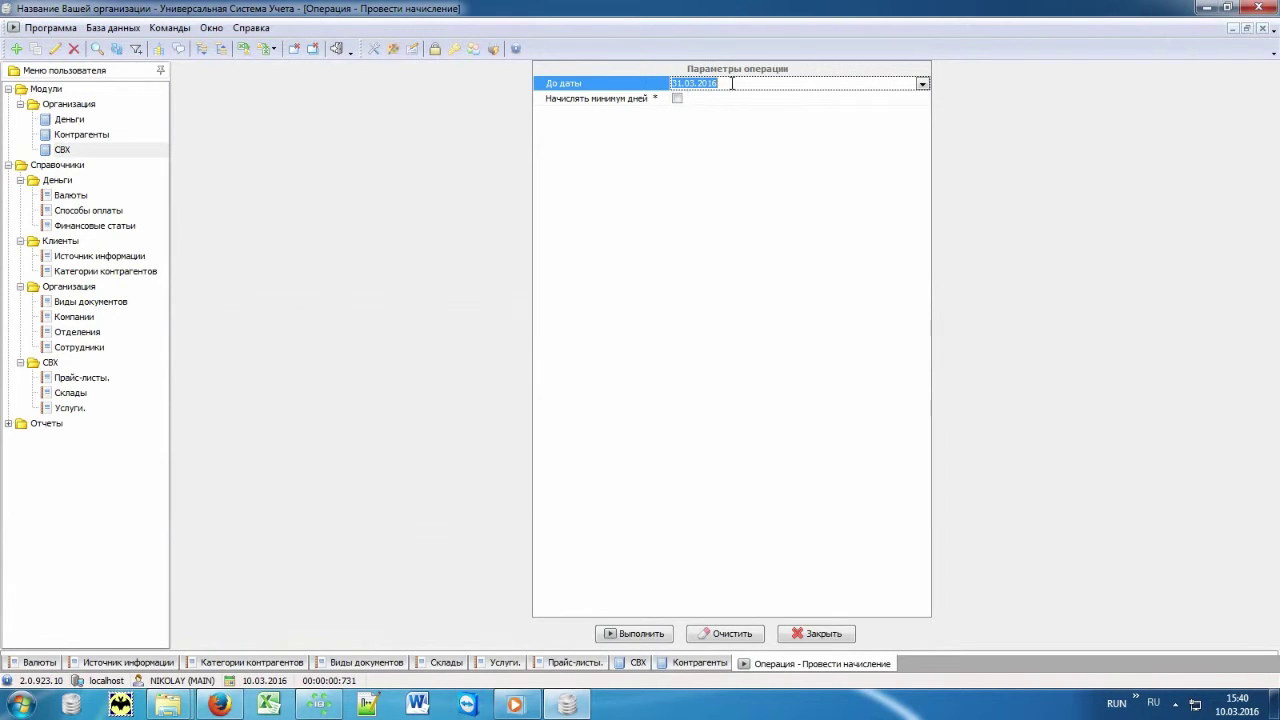
left_click(641, 634)
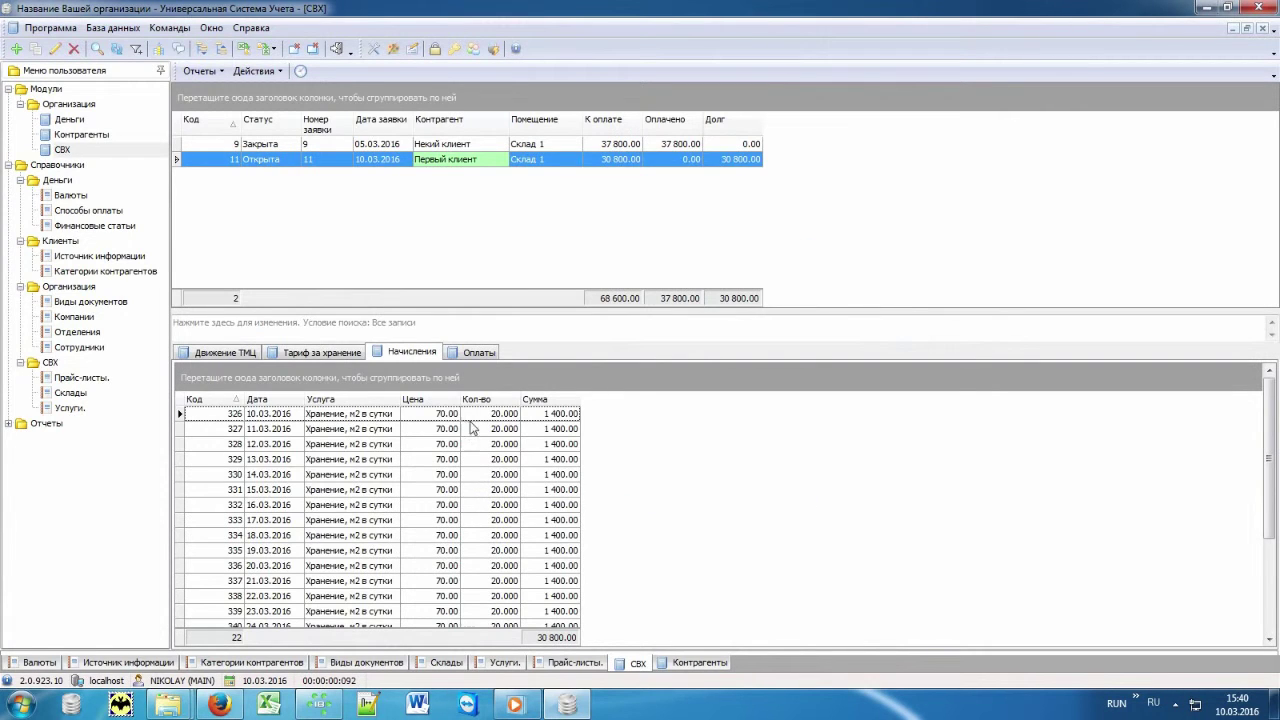
left_click(631, 161)
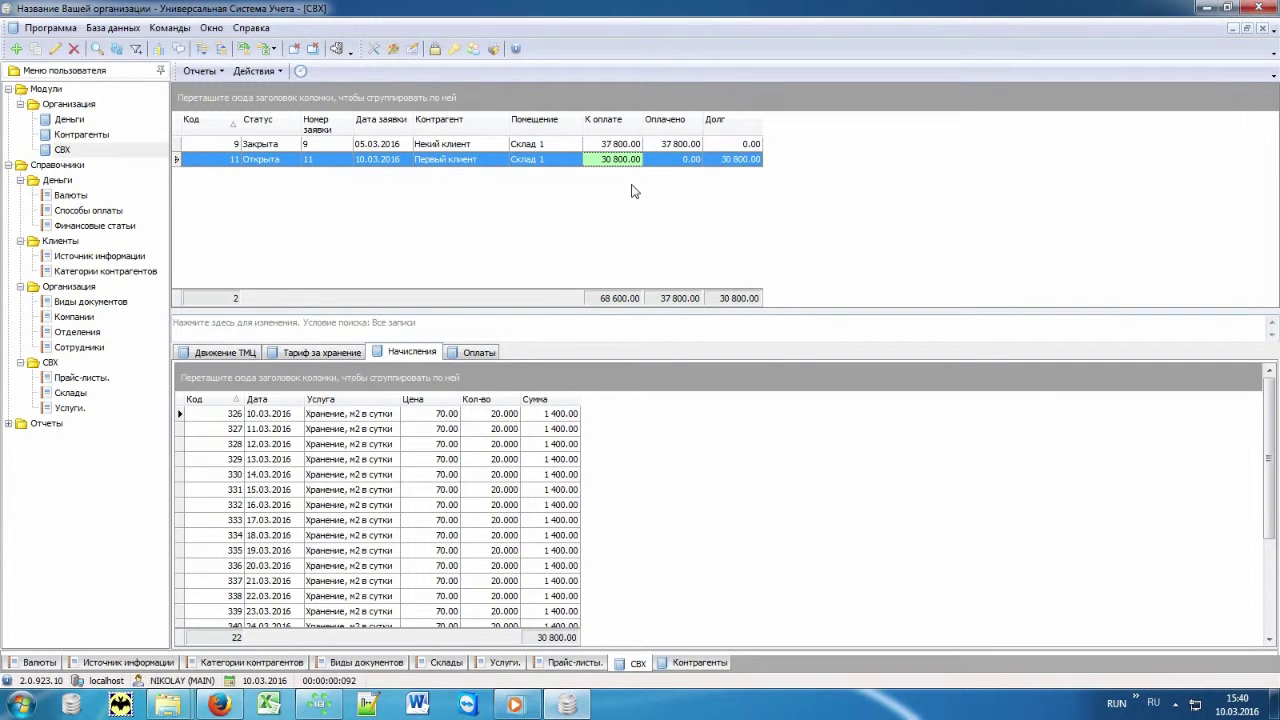
Add a payment of 20000 to the request of Первый клиент and check its paid amount and debt.
left_click(468, 353)
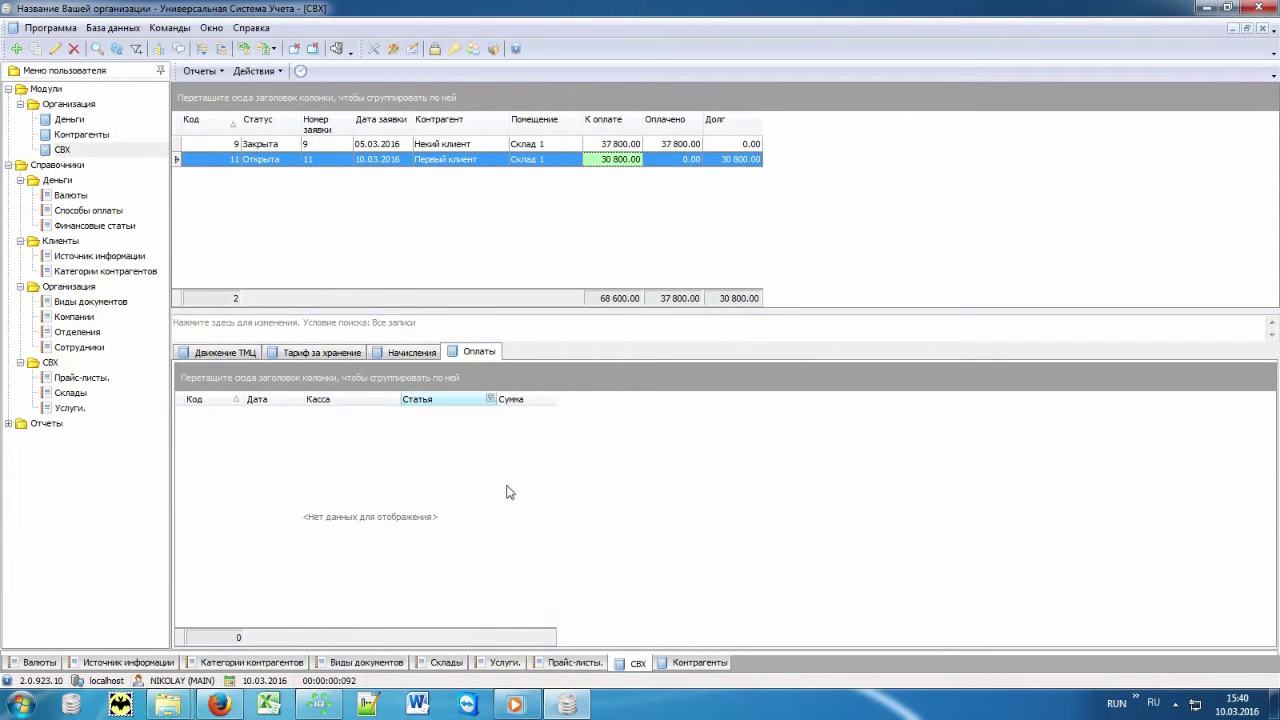
right_click(503, 466)
left_click(523, 263)
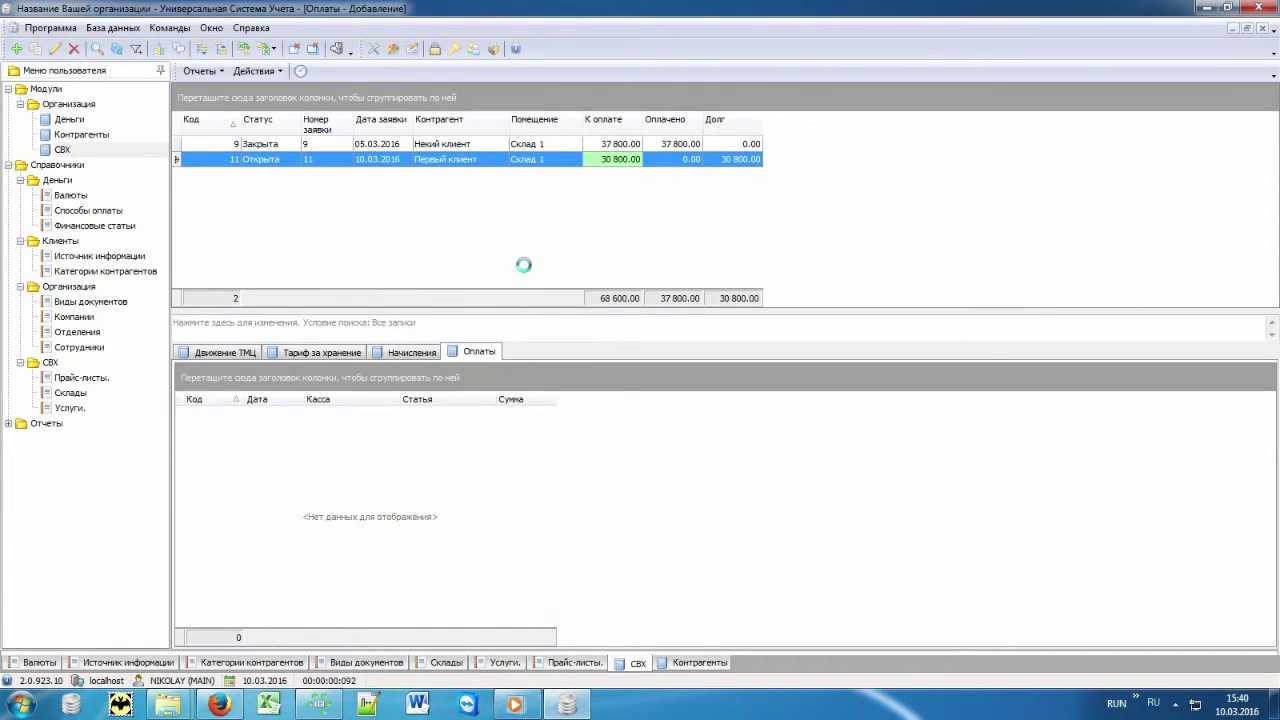
type("20000")
key("Return")
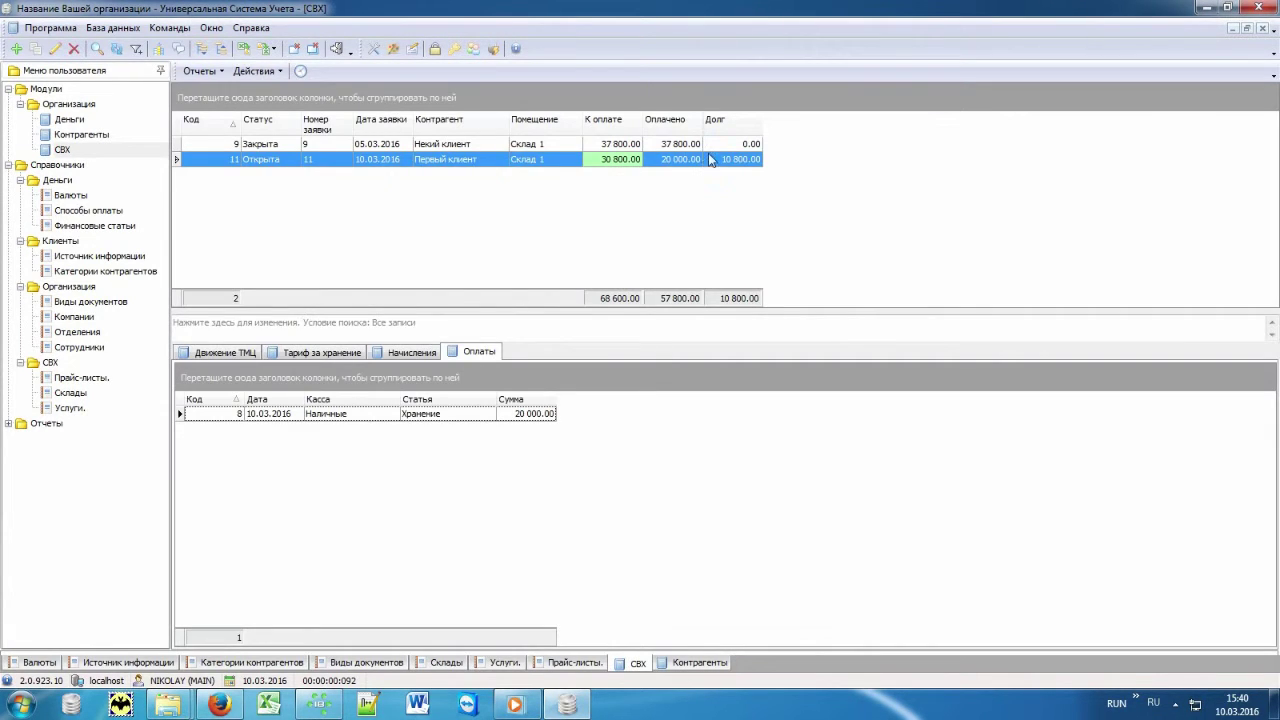
left_click(688, 160)
left_click(716, 160)
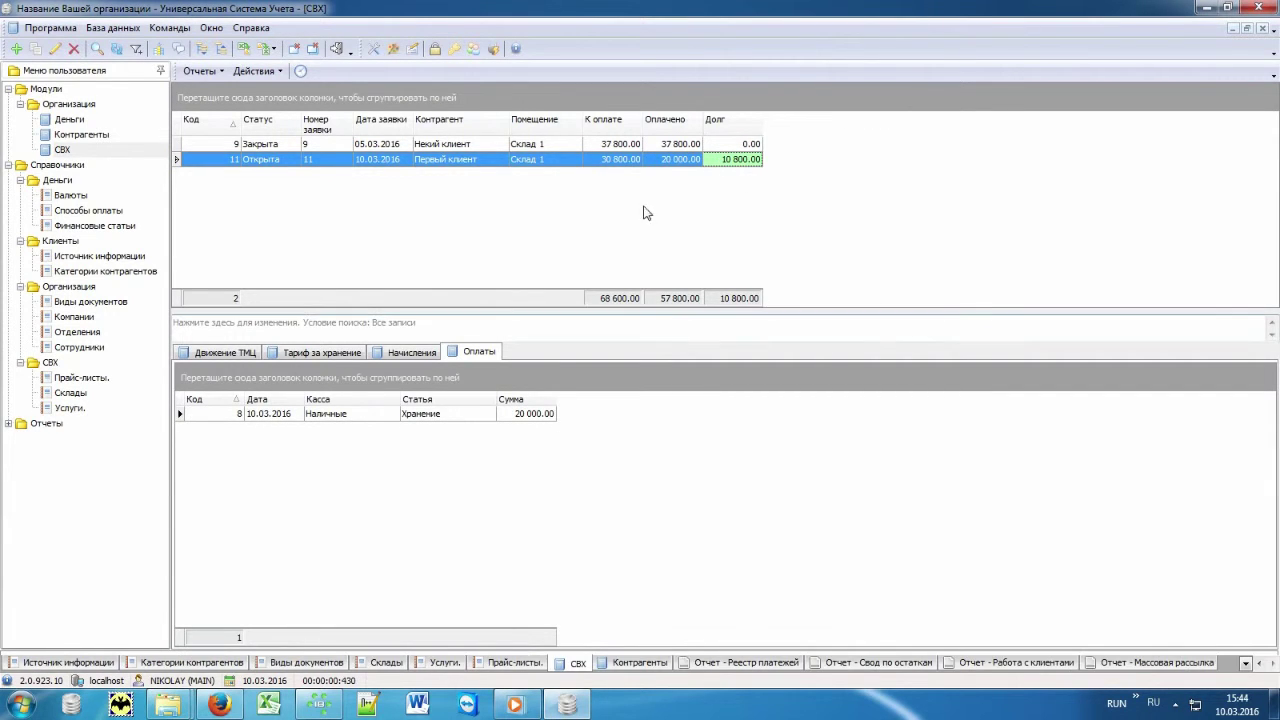
Expand the Отчеты groups and examine the Реестр платежей and Свод по остаткам reports under Деньги.
left_click(9, 165)
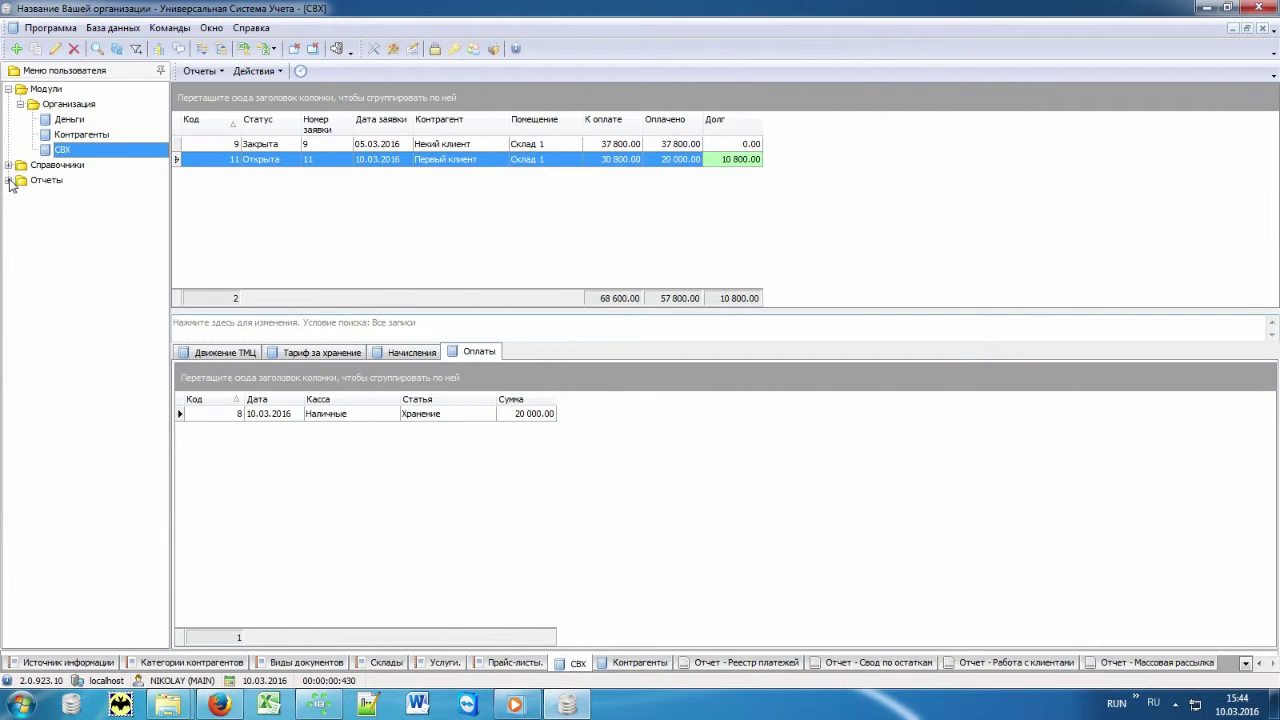
left_click(9, 180)
left_click(20, 226)
left_click(20, 211)
left_click(20, 196)
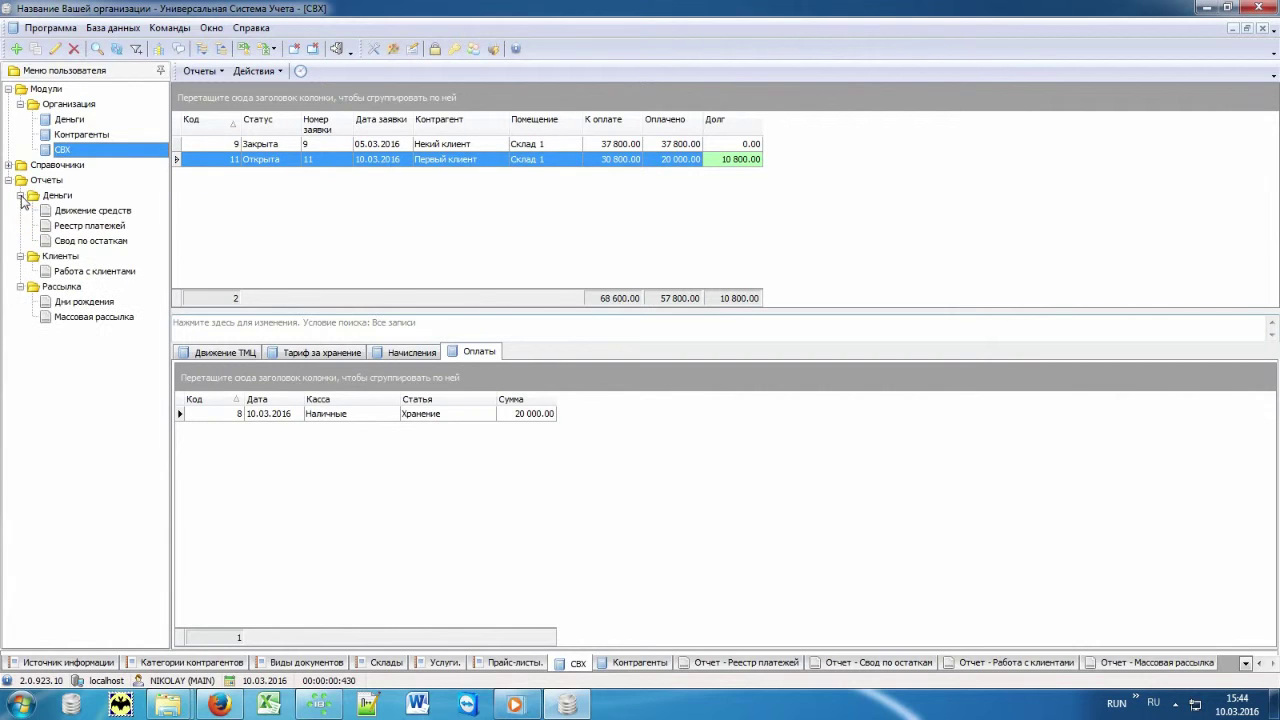
left_click(139, 229)
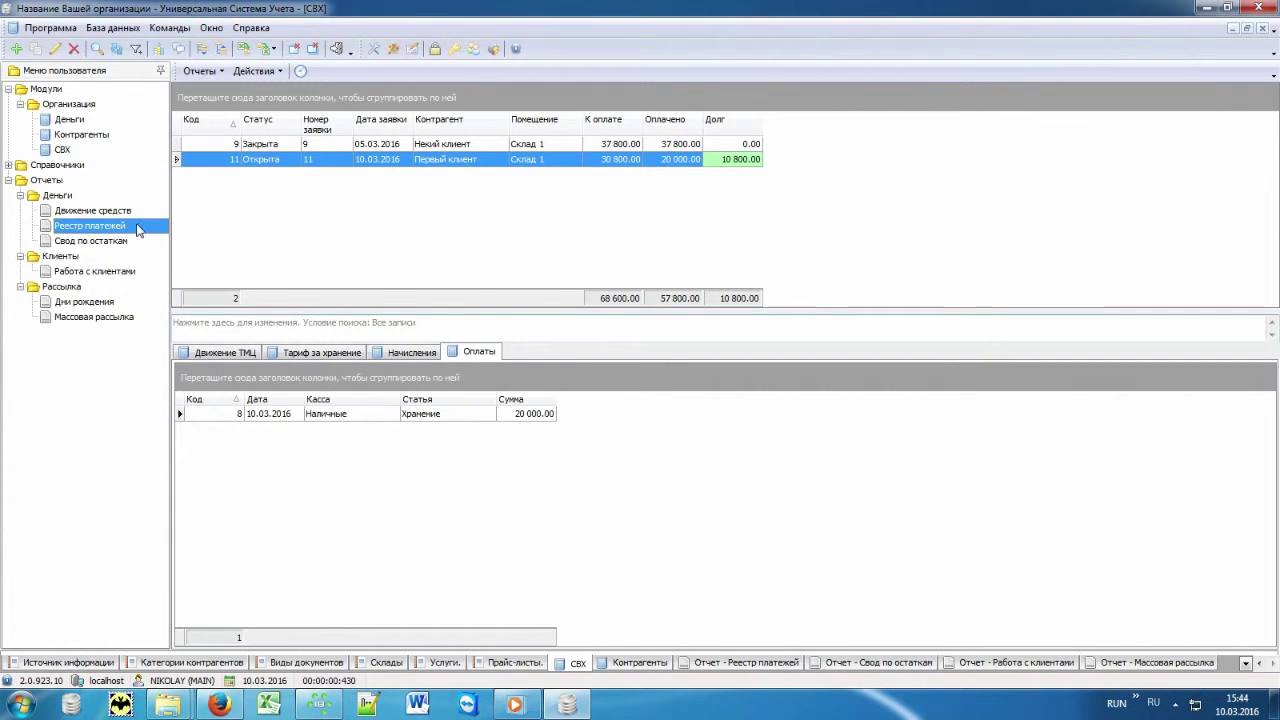
left_click(722, 664)
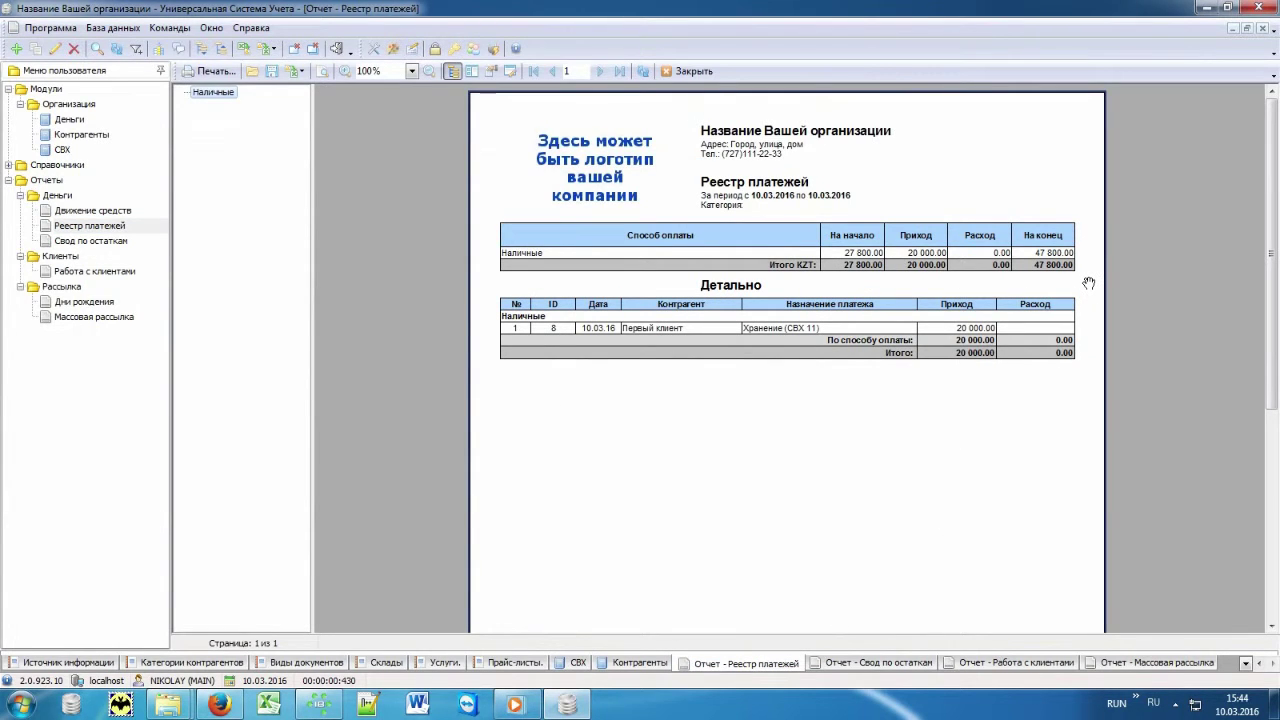
left_click(93, 241)
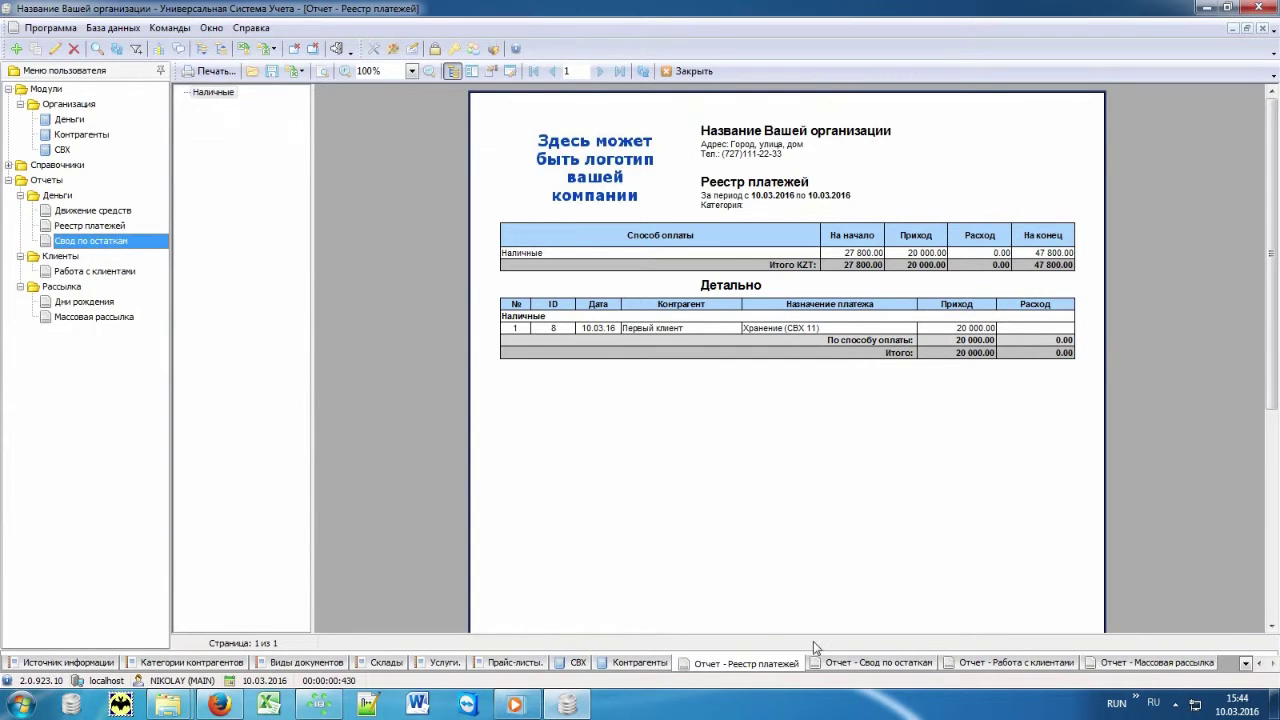
left_click(840, 663)
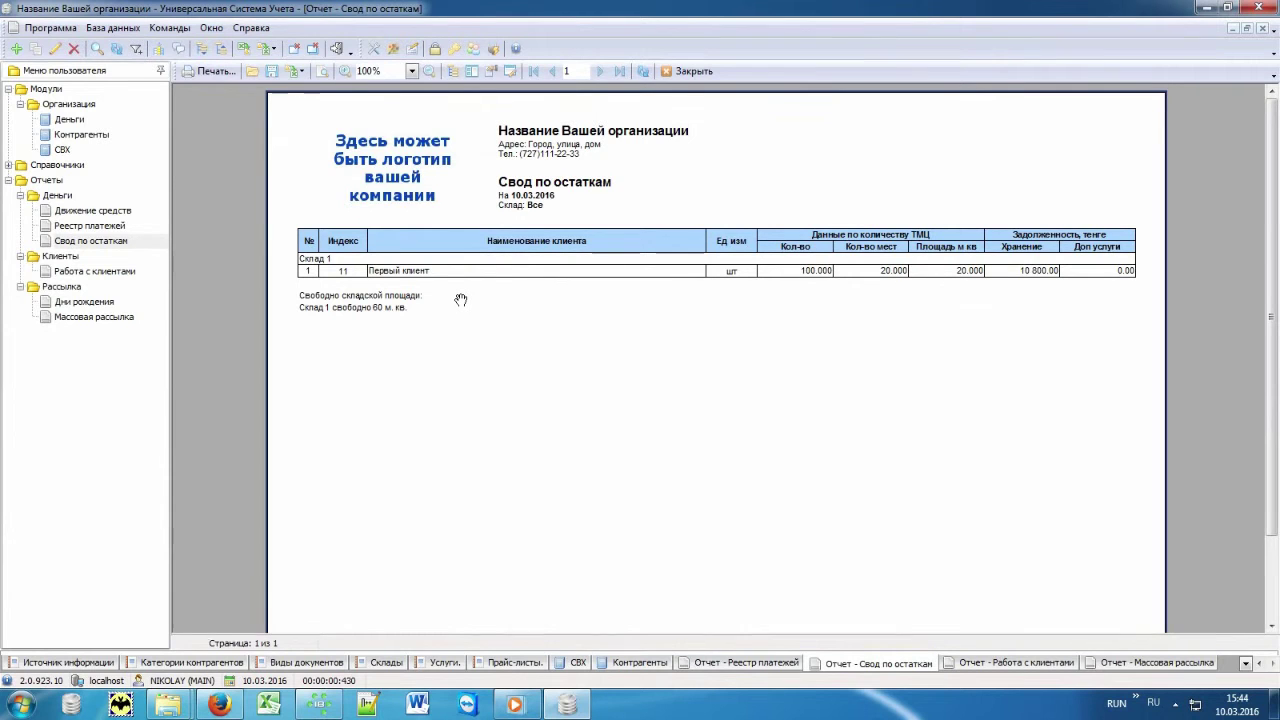
Examine the Работа с клиентами report and the Массовая рассылка report.
left_click(90, 274)
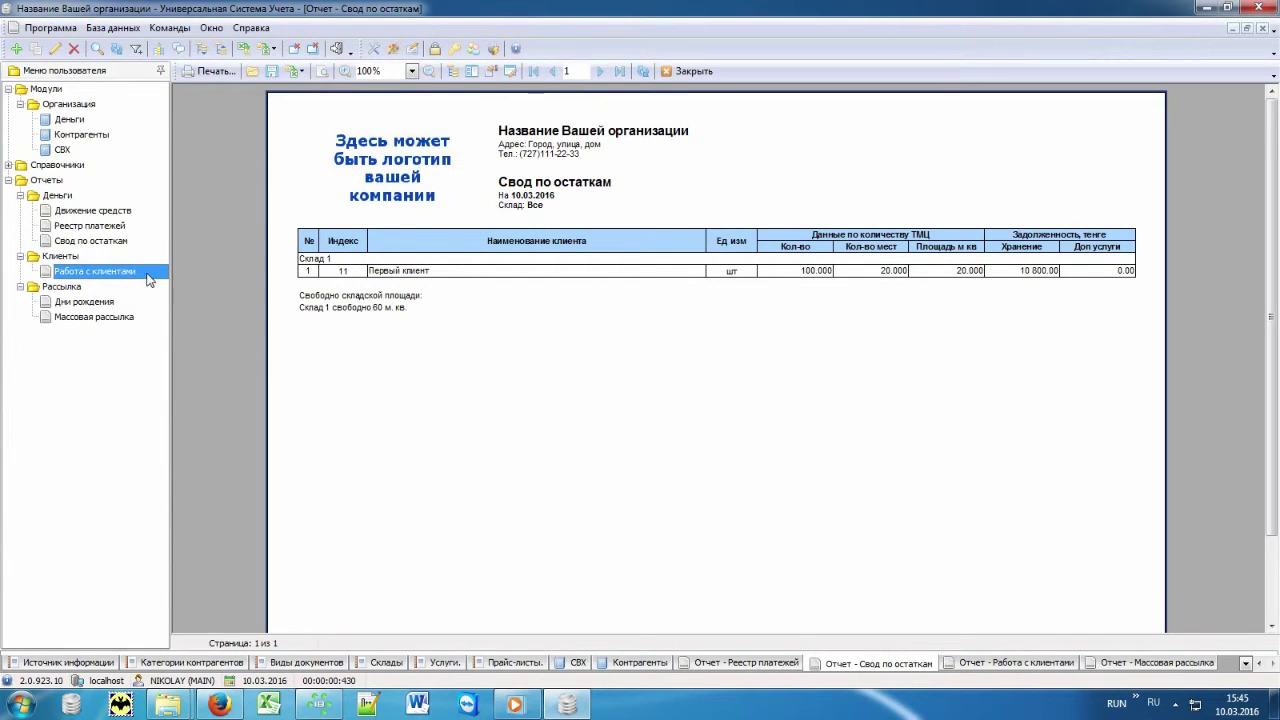
left_click(960, 665)
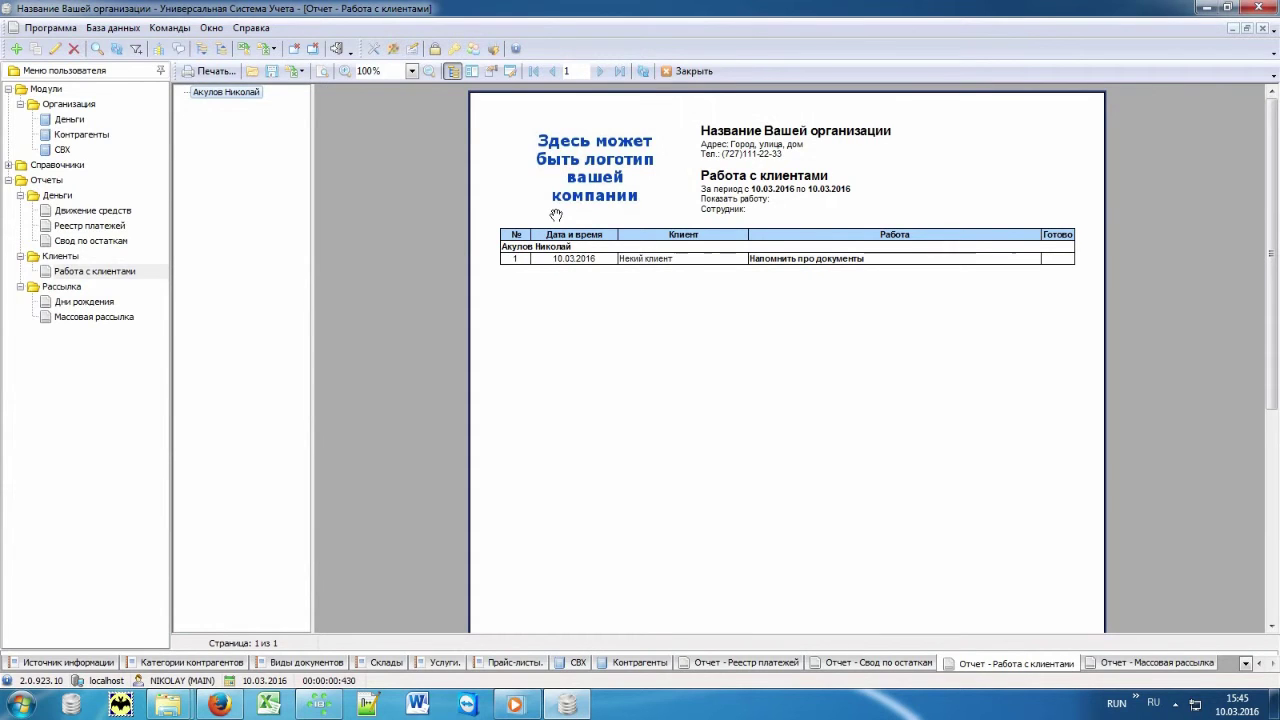
left_click(94, 317)
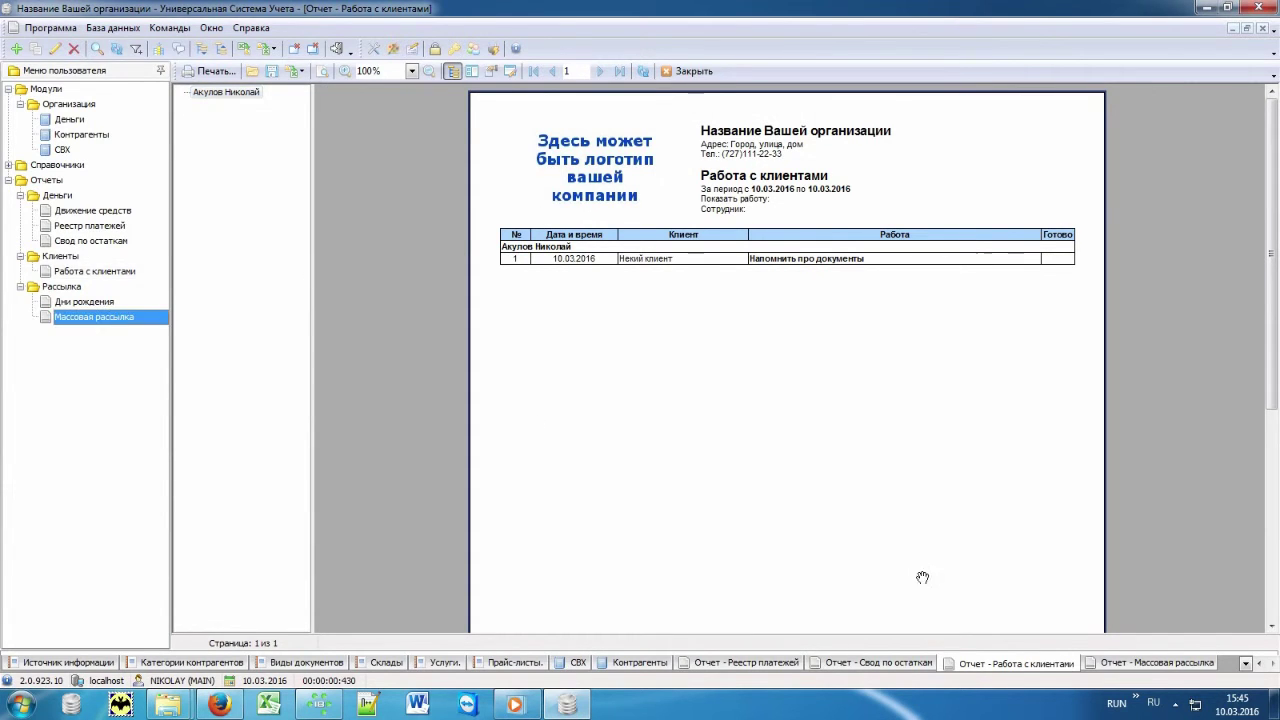
left_click(1118, 663)
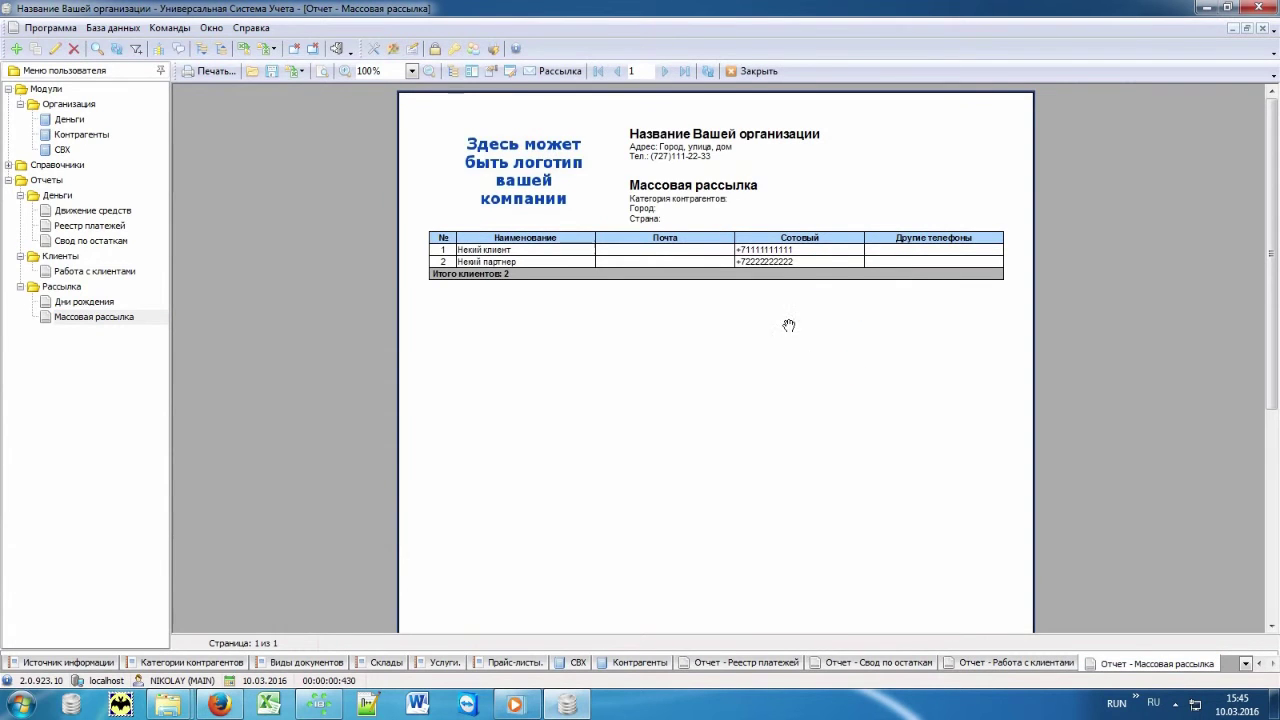